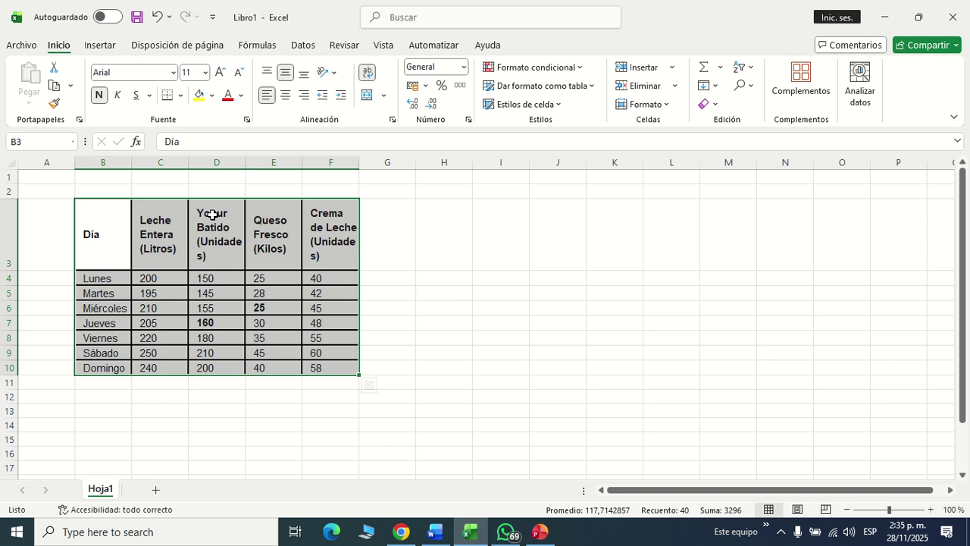
- Examine the column headings by selecting columns A through G one at a time, ending back on column A
click(36, 157)
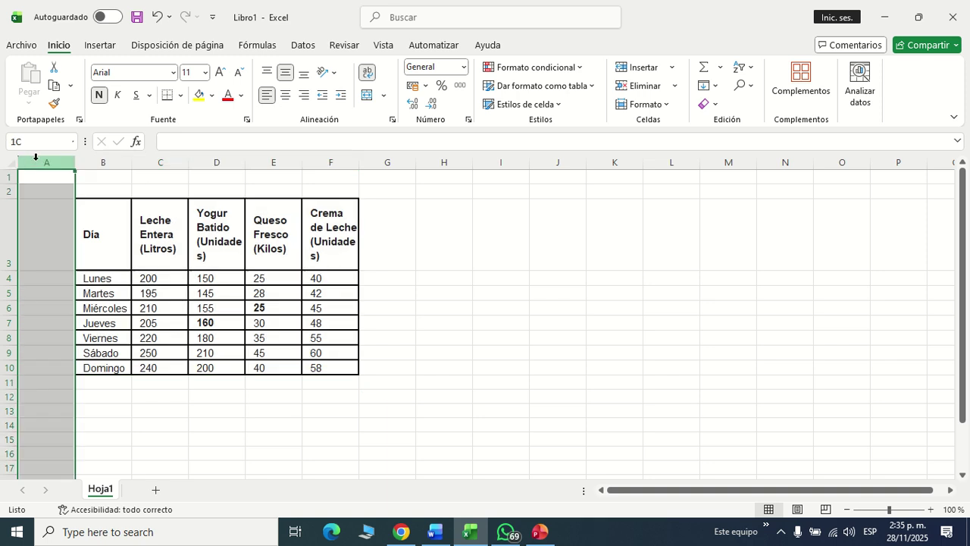
click(110, 157)
click(166, 157)
click(229, 157)
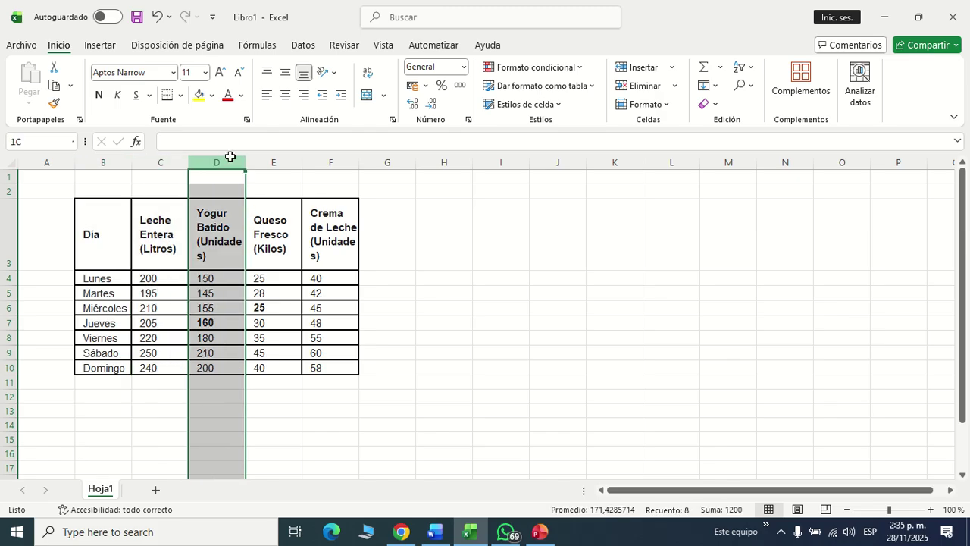
click(293, 157)
click(352, 158)
click(388, 159)
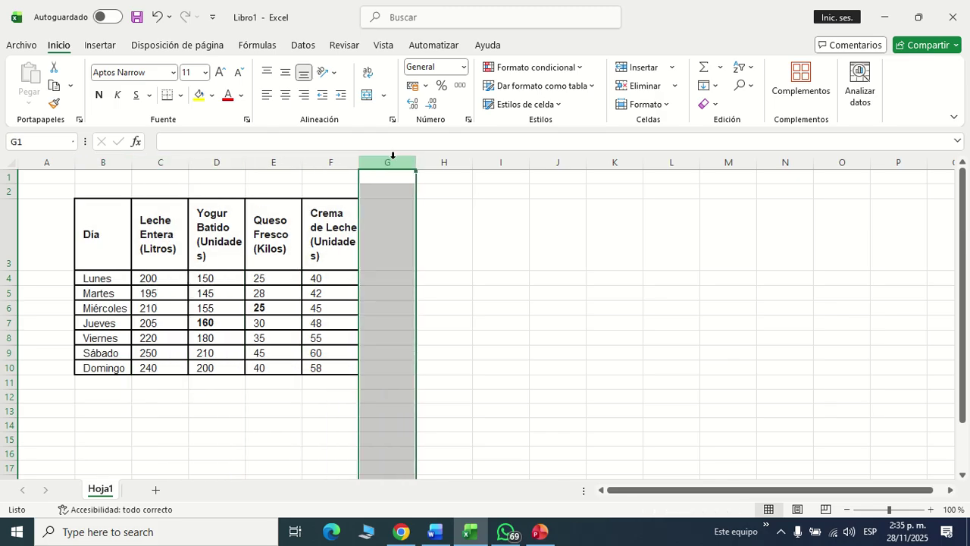
click(48, 162)
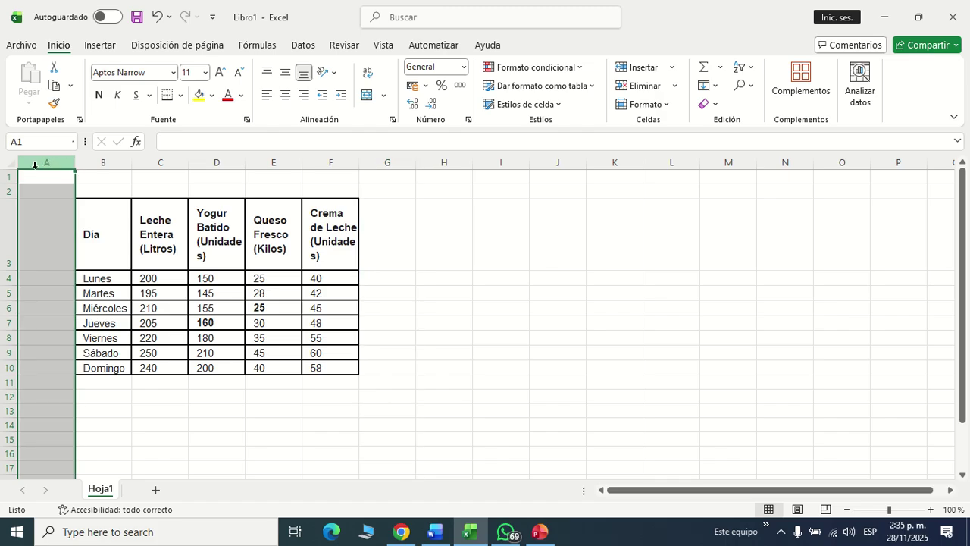
- Examine how column A and row 1 meet at cell A1 by selecting the column, the row and the cell
click(6, 178)
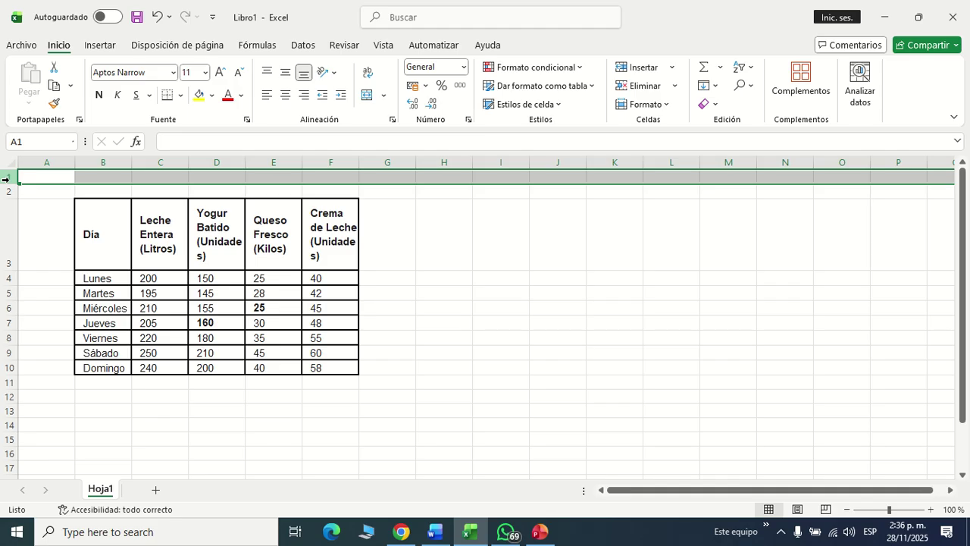
click(6, 192)
click(6, 176)
click(51, 179)
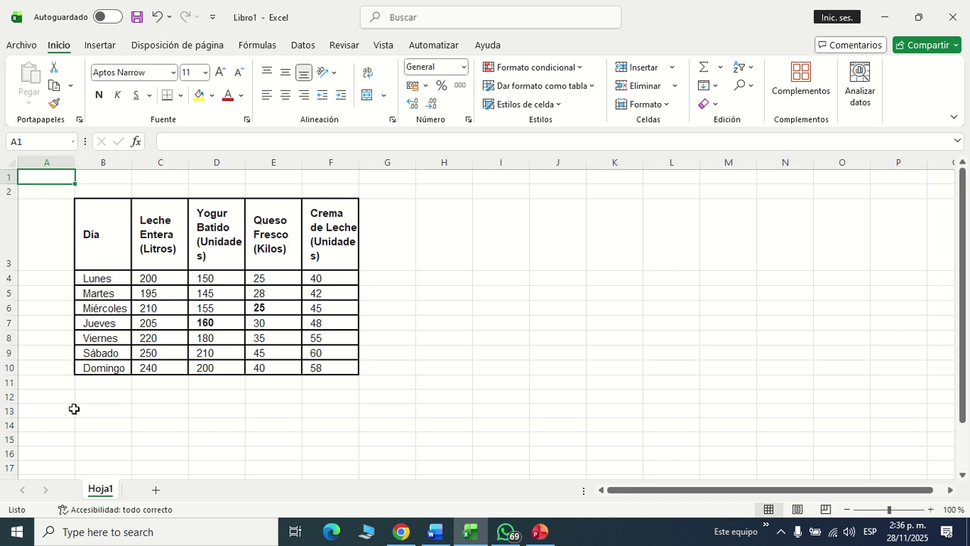
click(44, 156)
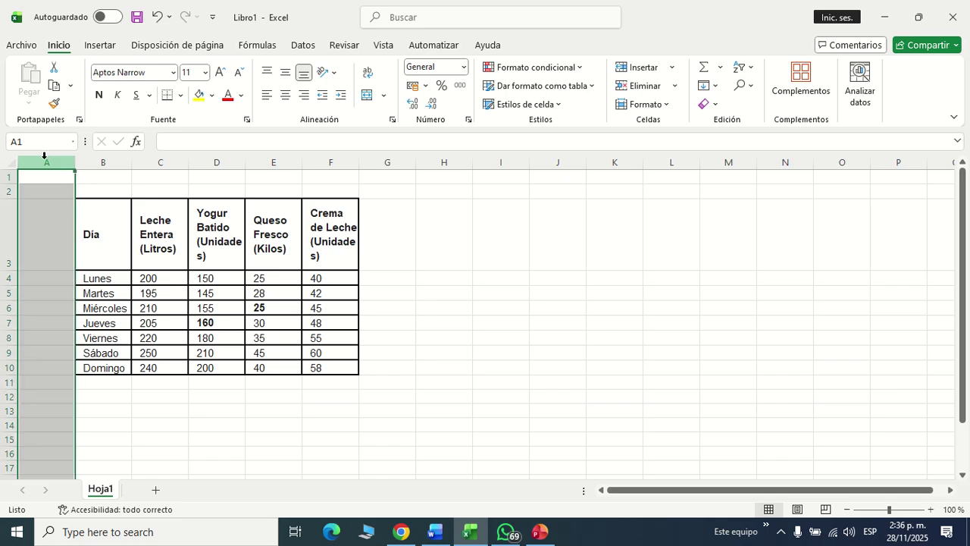
click(2, 176)
click(37, 178)
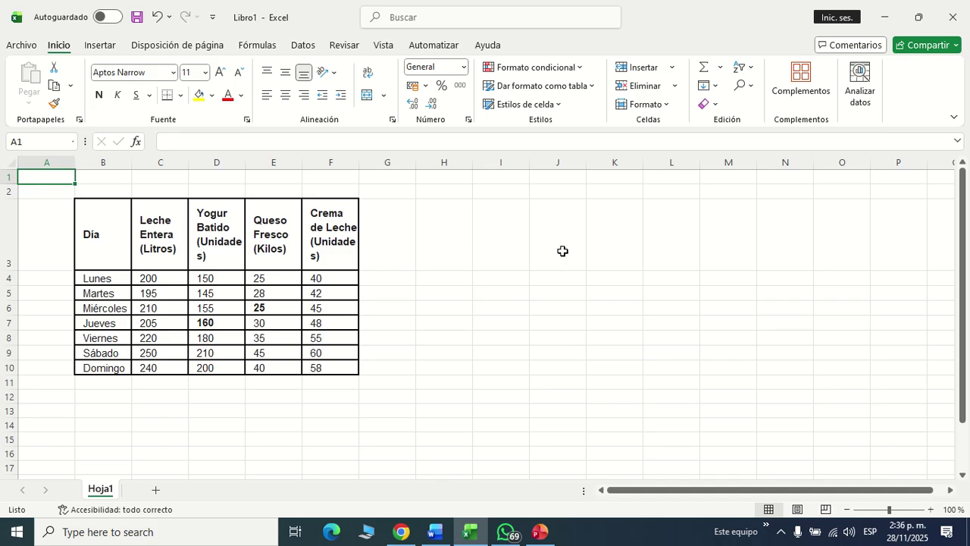
- Examine the address of cell I3 by selecting the cell, its column I and its row 3
click(501, 237)
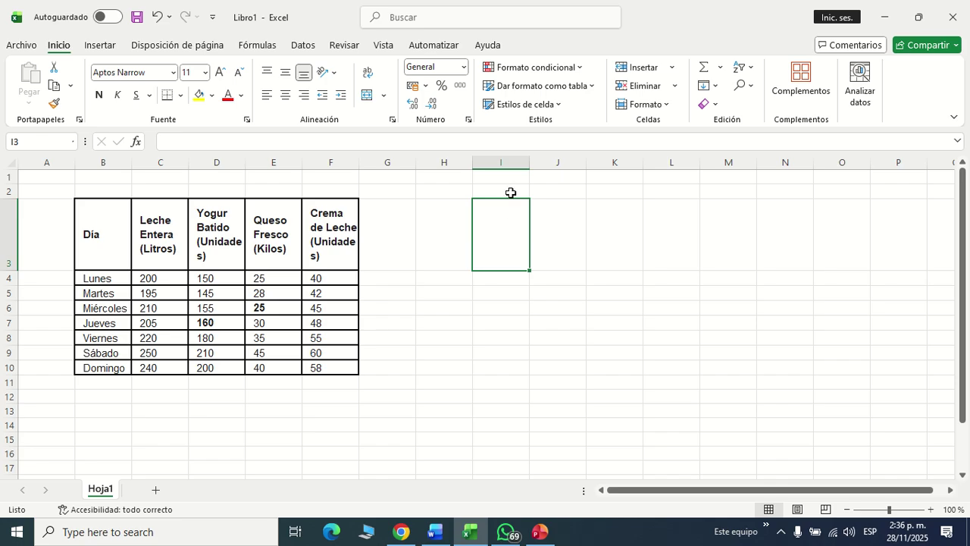
click(516, 160)
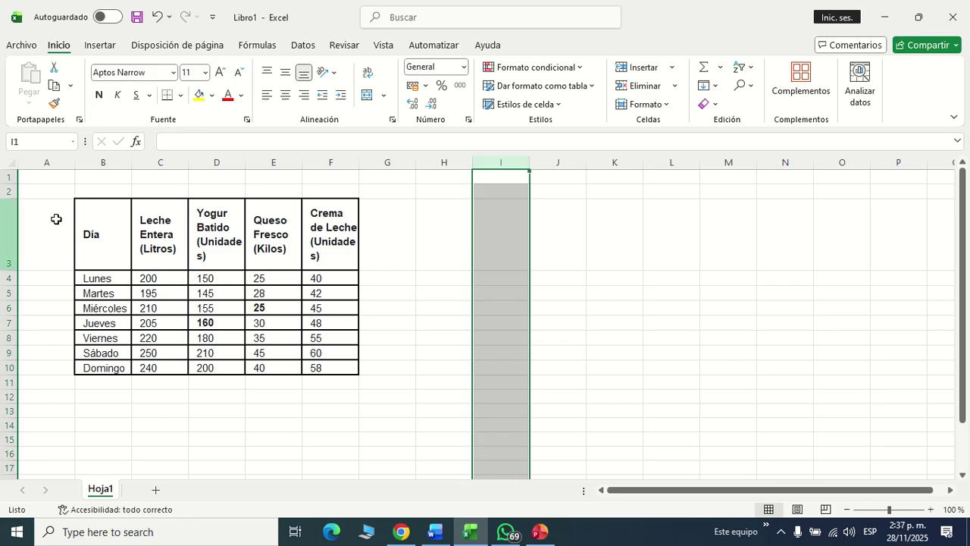
click(4, 237)
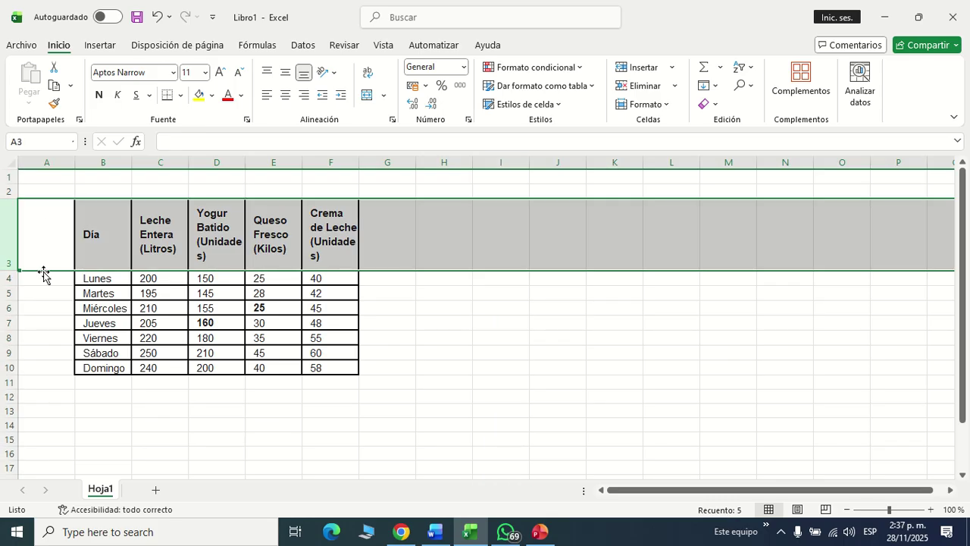
- Enter 3 in cell I3 and a formula in cell J3 that references it, =I3
click(504, 241)
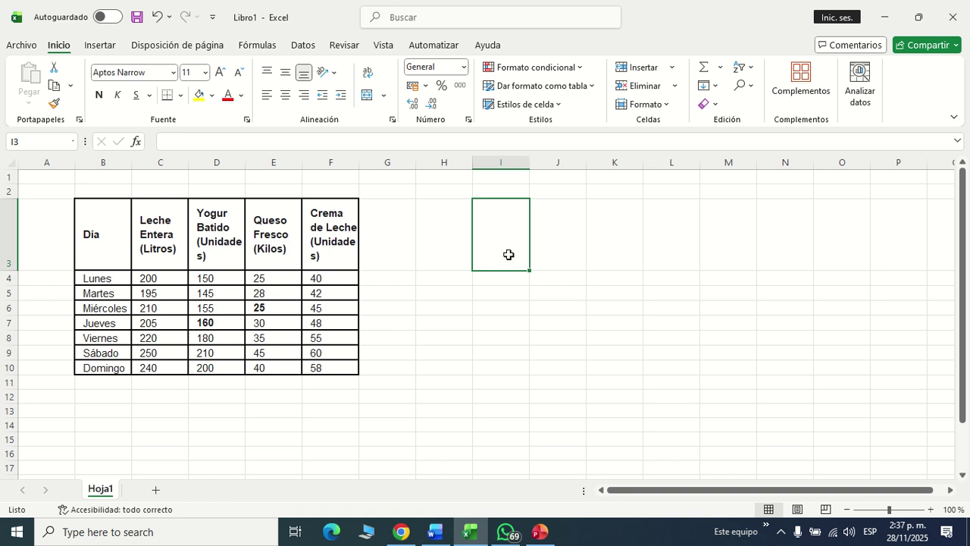
text(3)
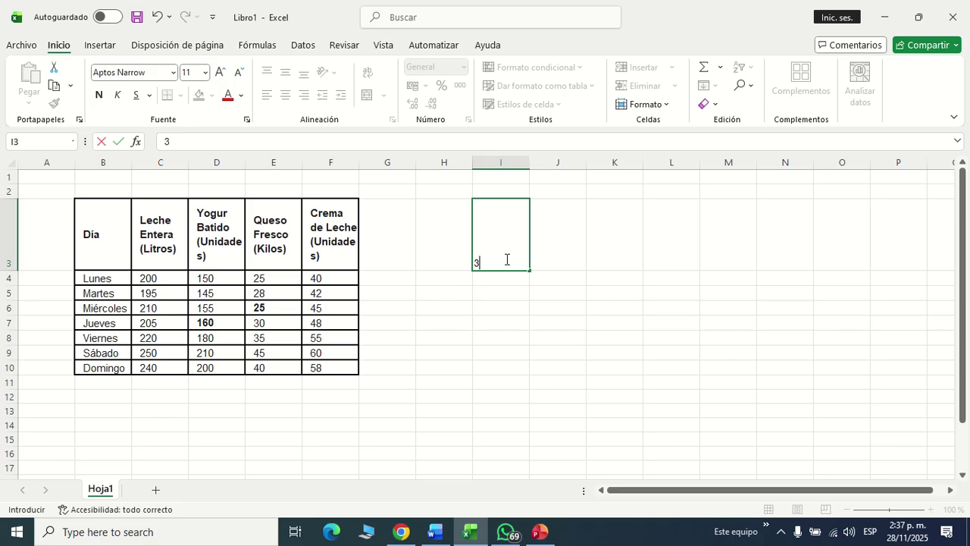
click(555, 251)
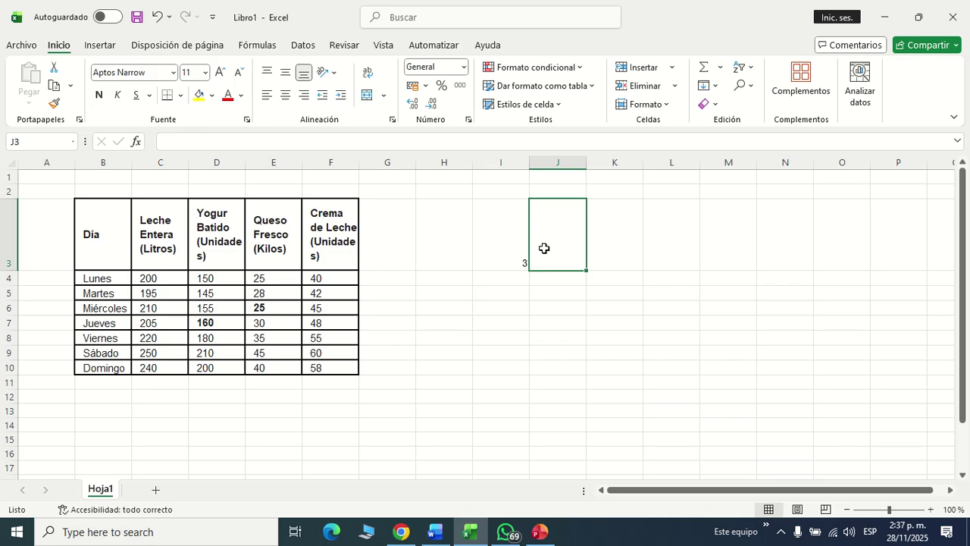
text(?)
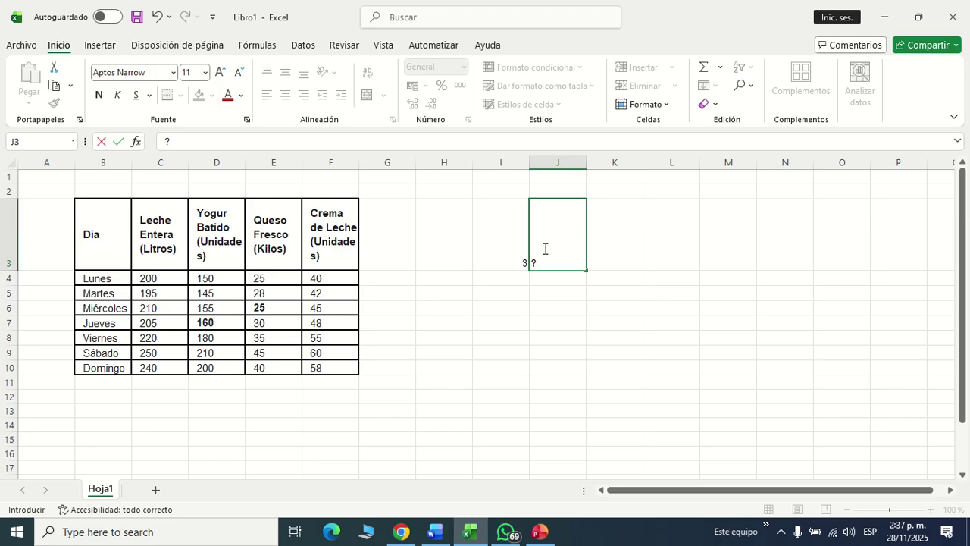
key(BackSpace)
key(BackSpace)
text(=)
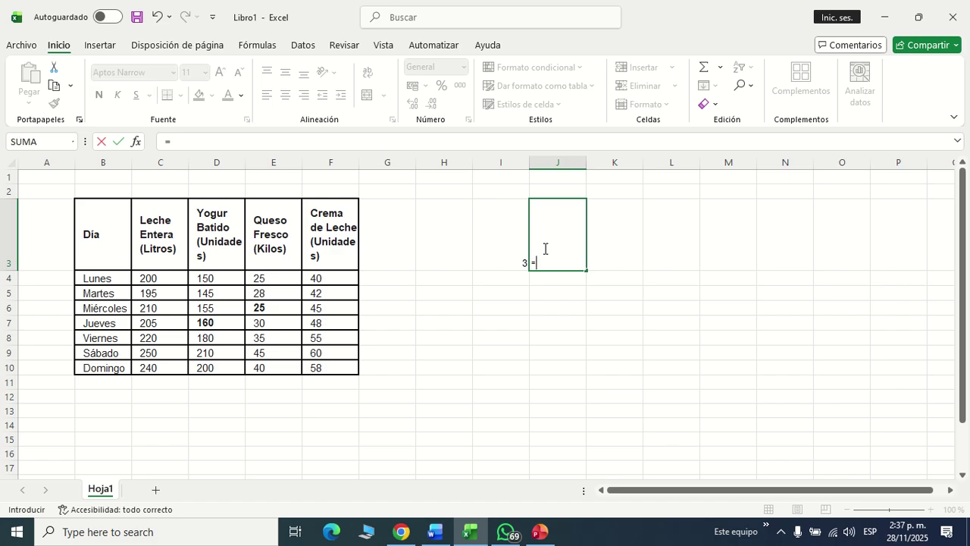
text(j)
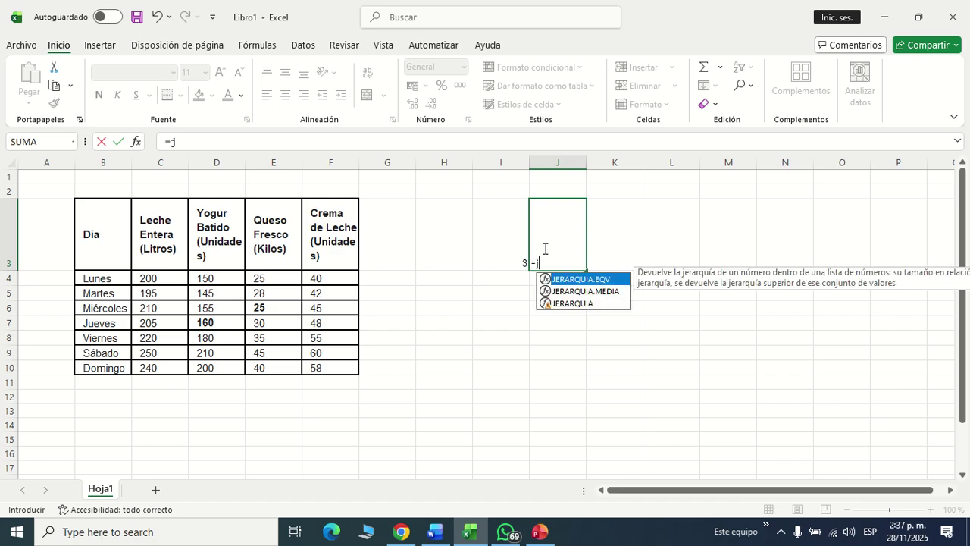
key(BackSpace)
text(i)
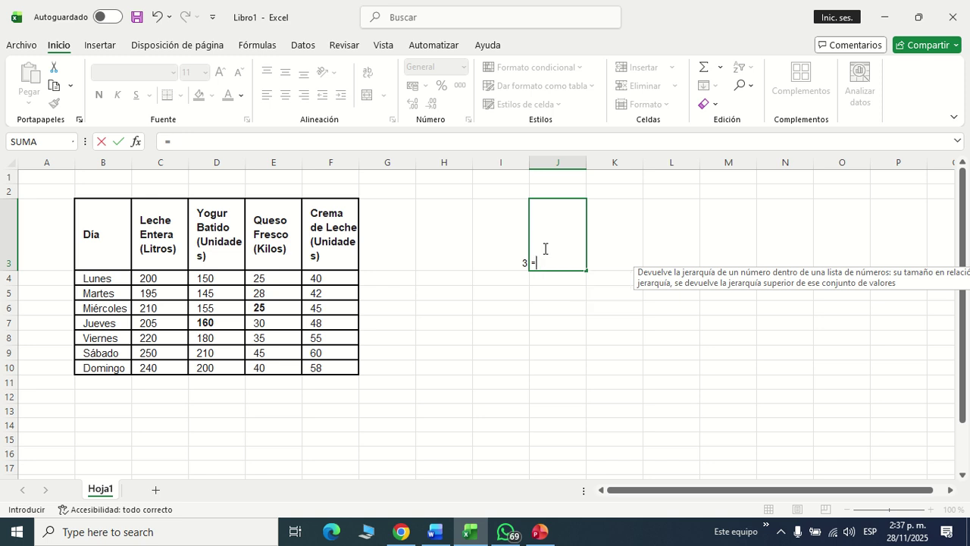
text(3)
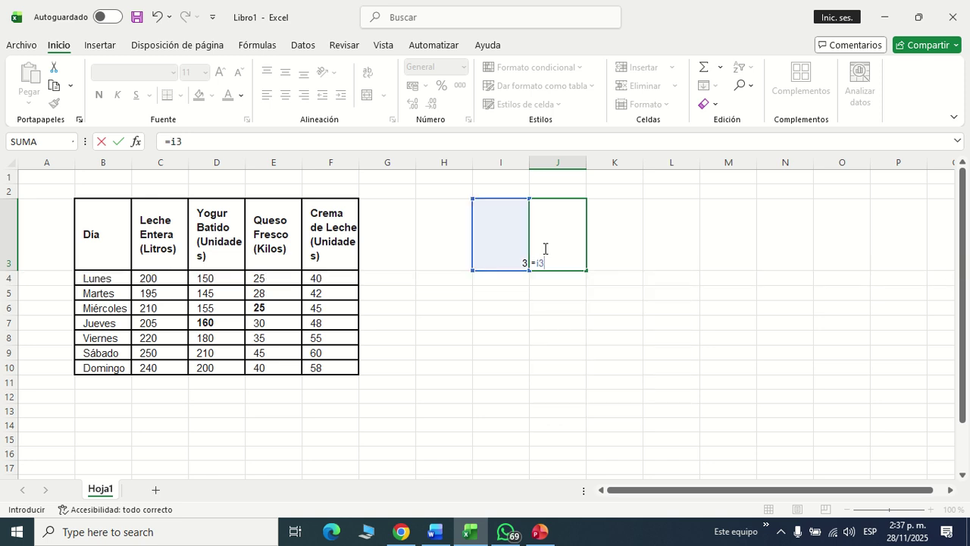
key(Return)
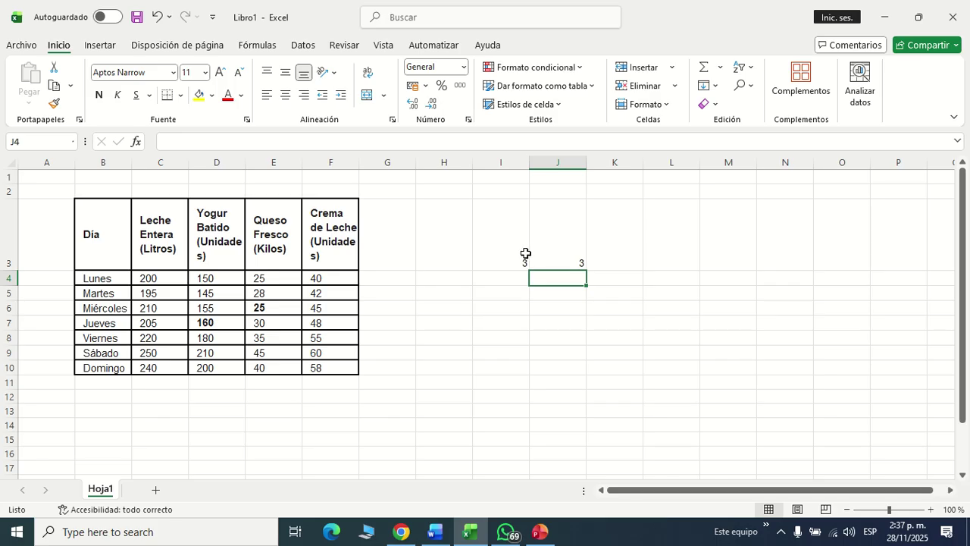
- Change the value in cell I3 to 5 to test the reference in J3
click(516, 257)
text(5)
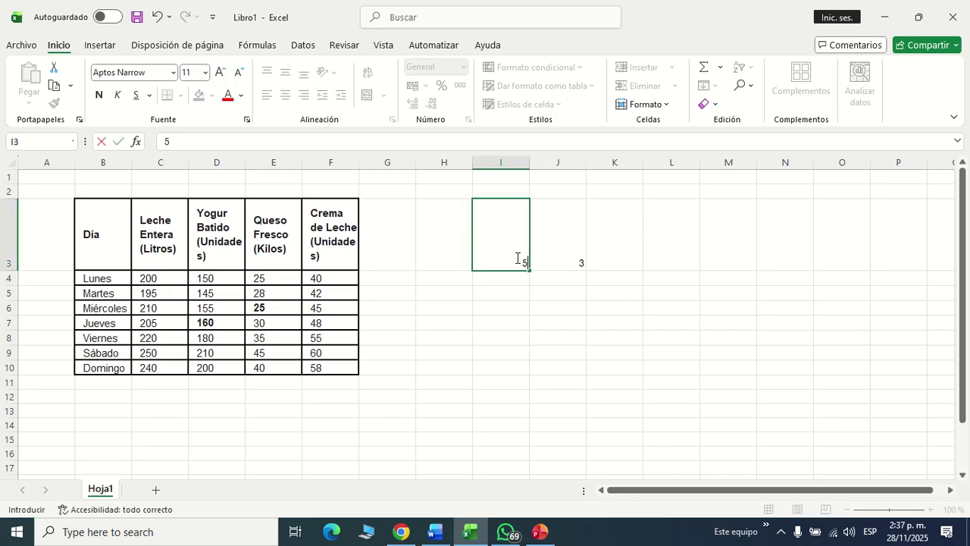
key(Return)
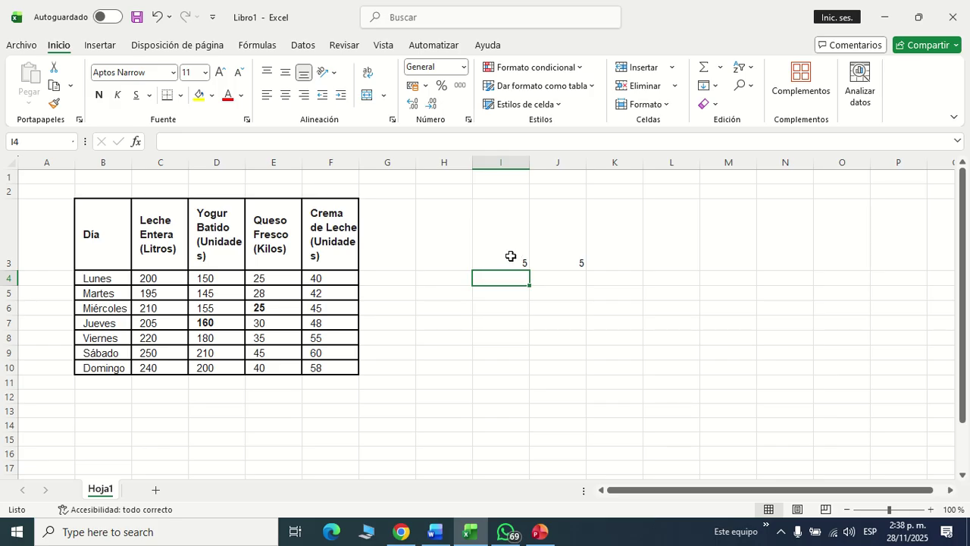
- Clear the contents of the example cells I3 and J3
click(511, 257)
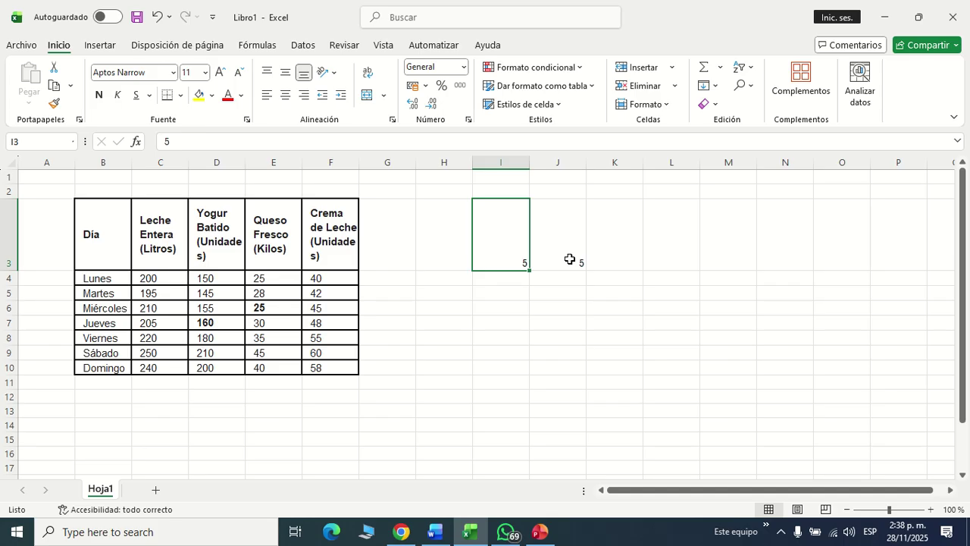
drag(570, 259, 514, 253)
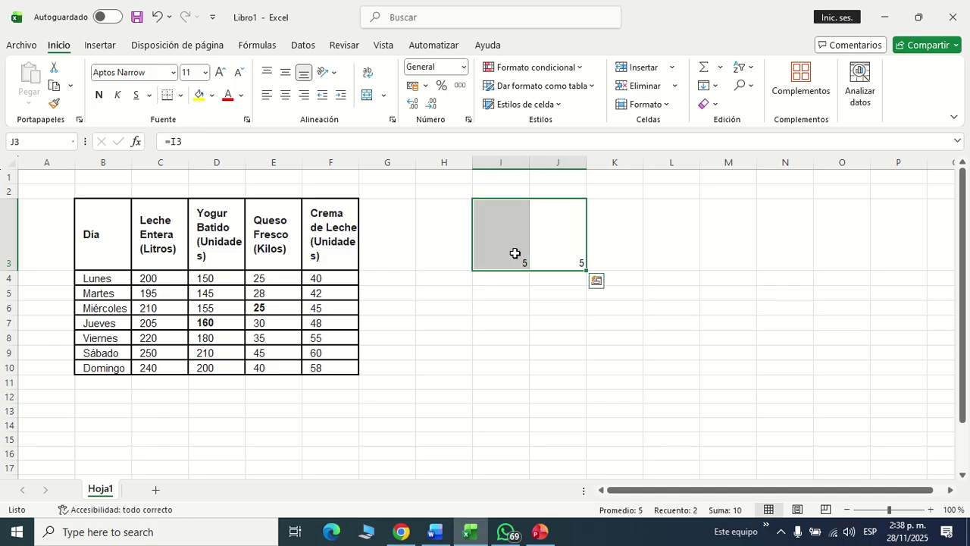
key(Delete)
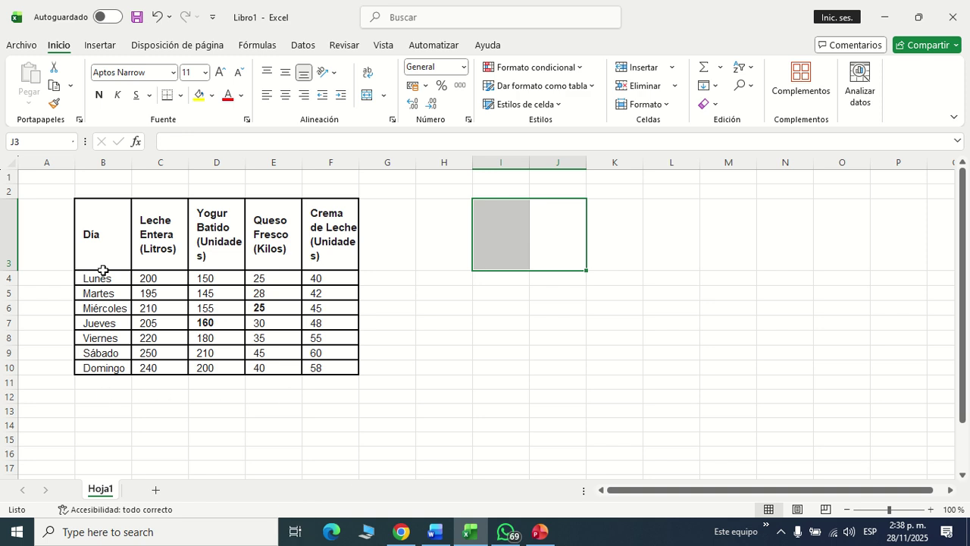
- Total the Leche Entera column in cell C11 with the formula =SUMA(C4:C10) and select that cell
click(152, 383)
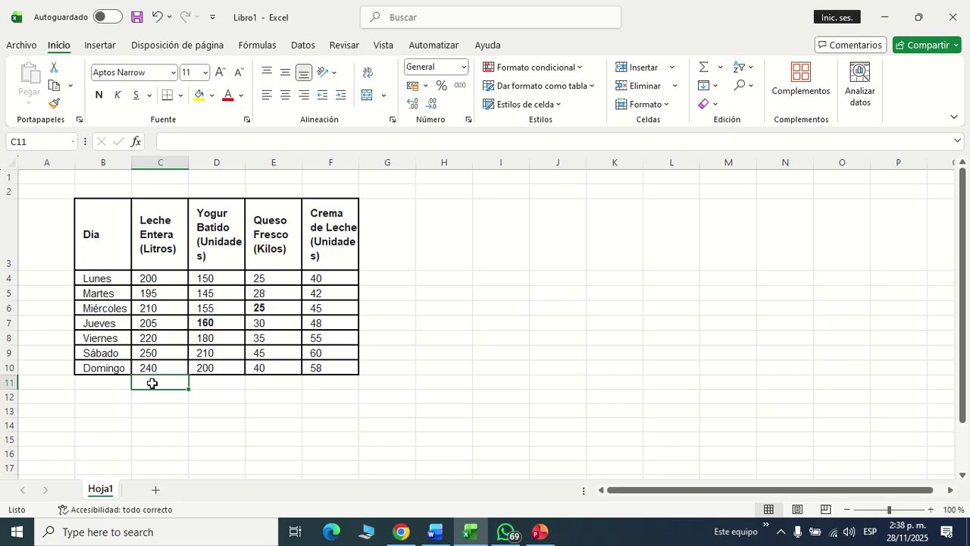
text(=)
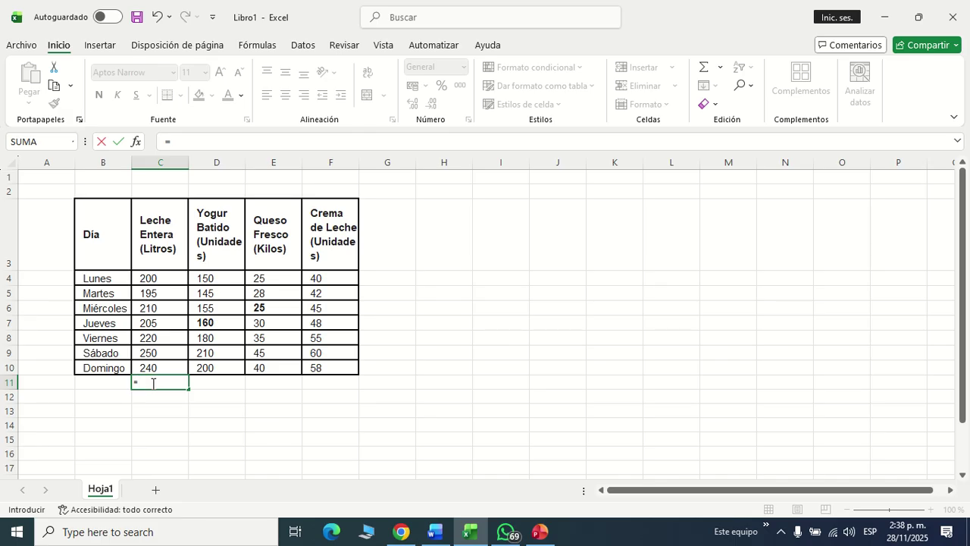
text(suma)
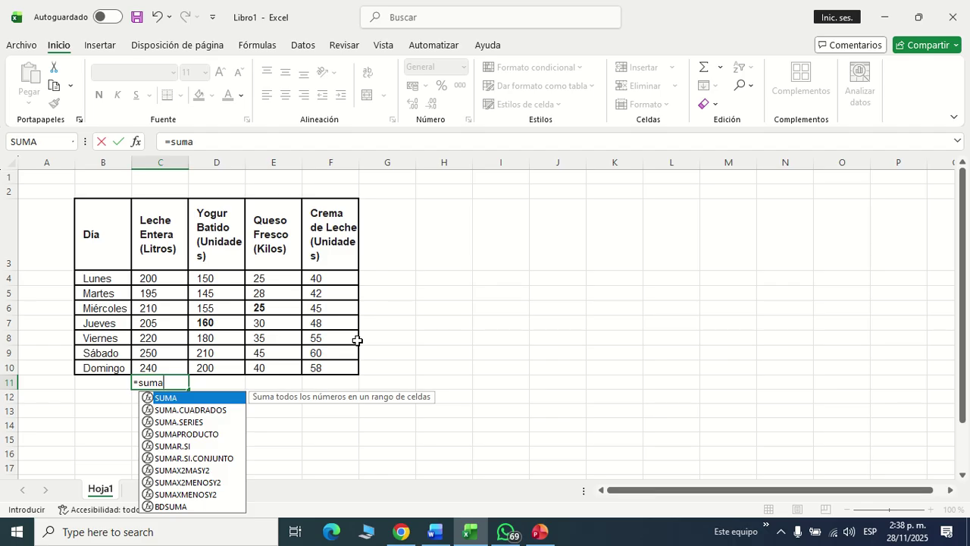
text(()
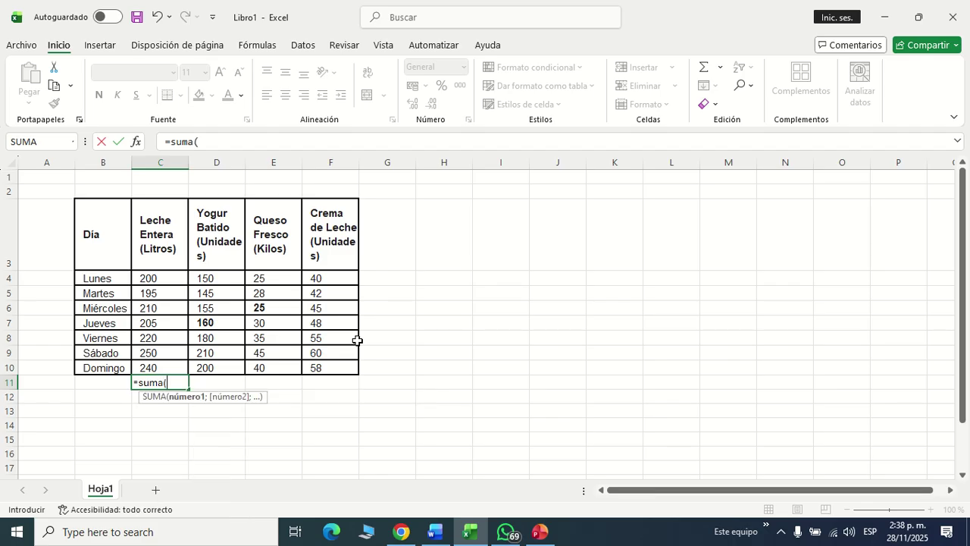
click(159, 279)
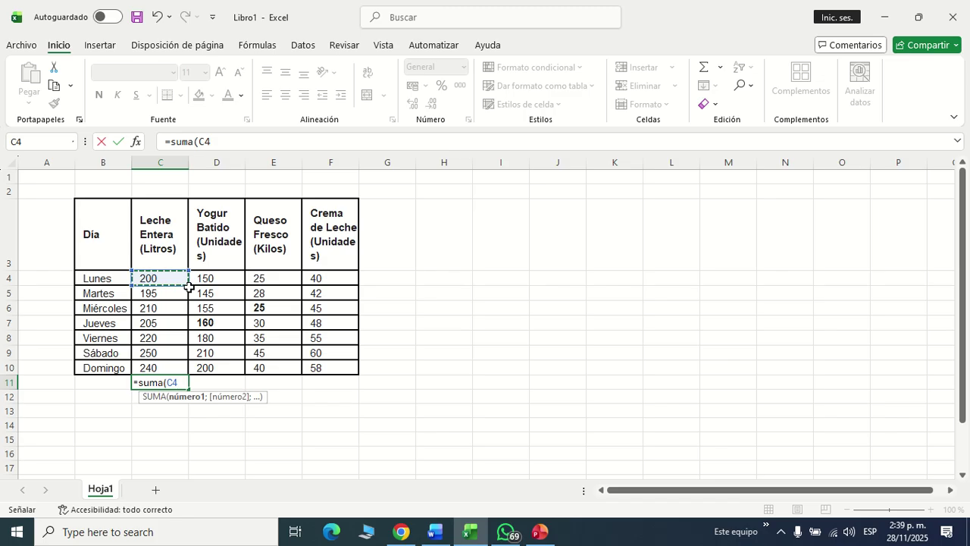
drag(187, 288, 179, 369)
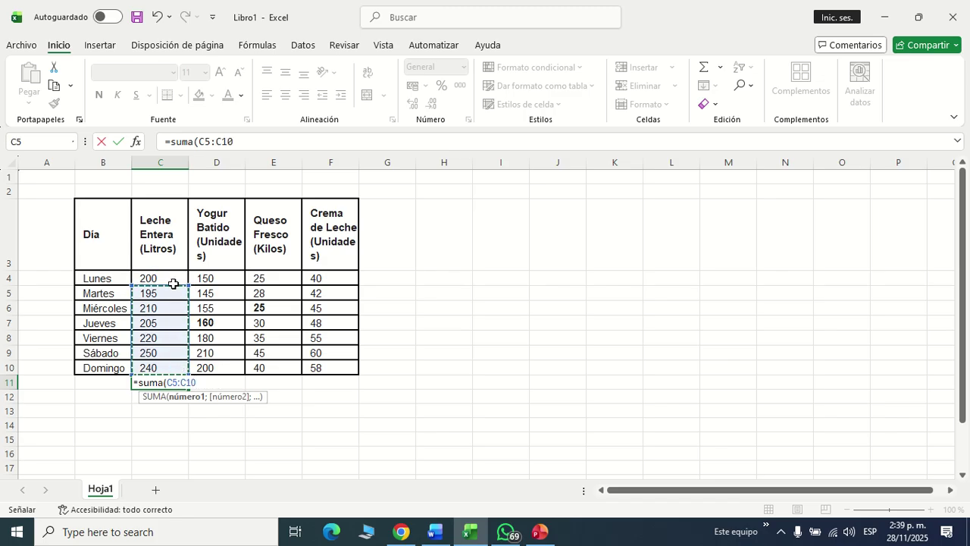
drag(173, 281, 173, 367)
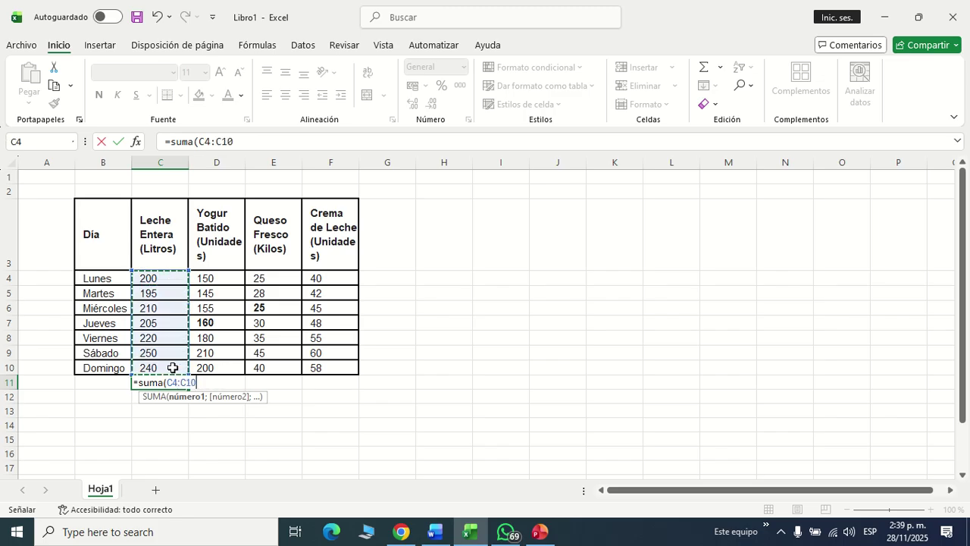
text())
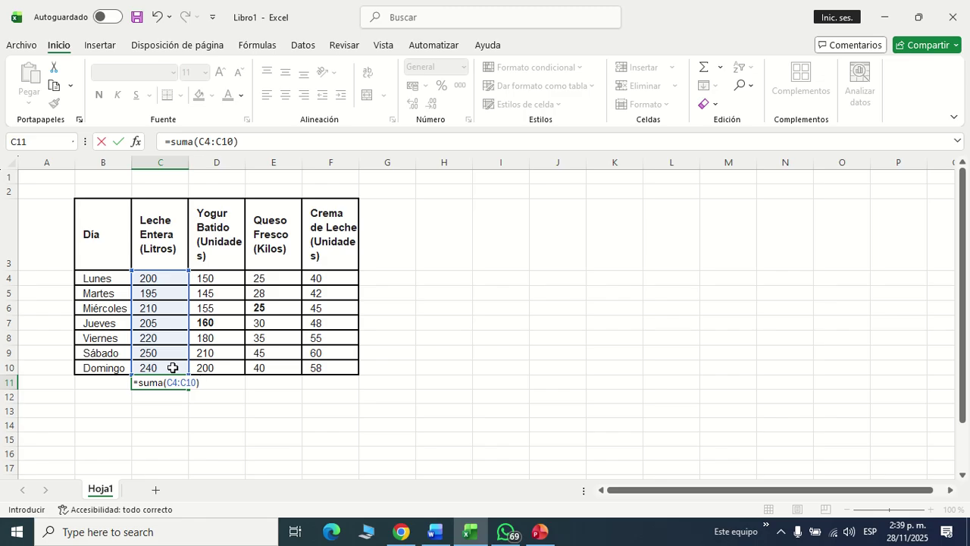
key(Return)
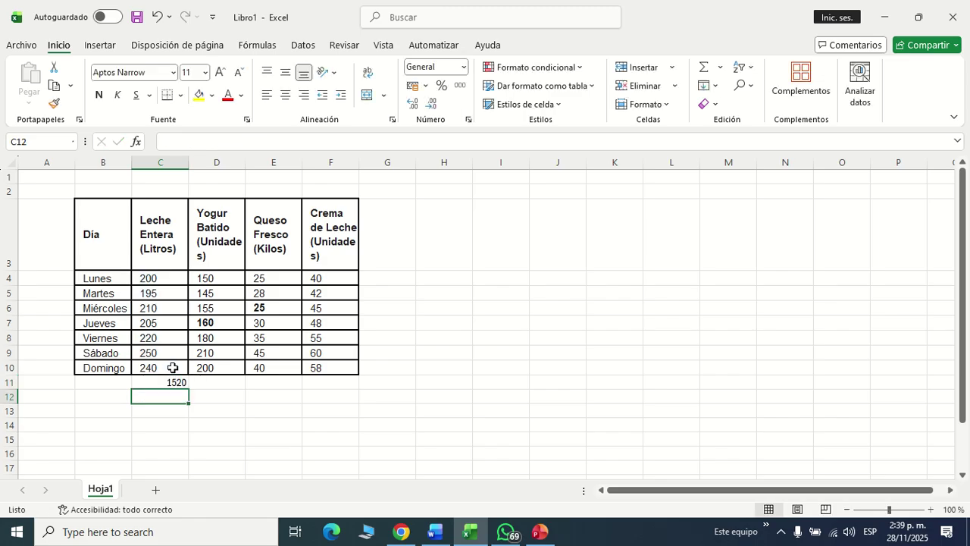
click(171, 383)
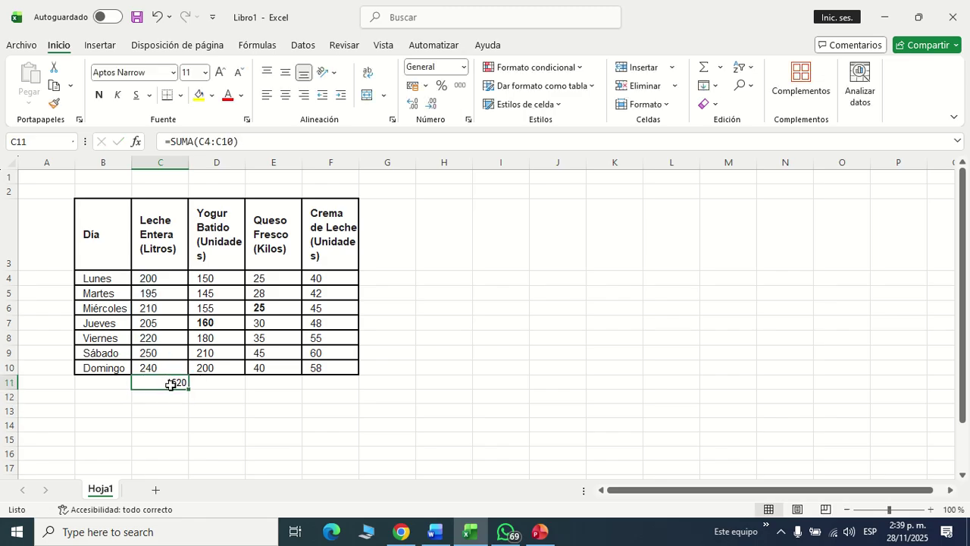
- Total the Leche Entera column cell by cell in C12 with the formula =C4+C5+C6+C7+C8+C9+C10
click(169, 396)
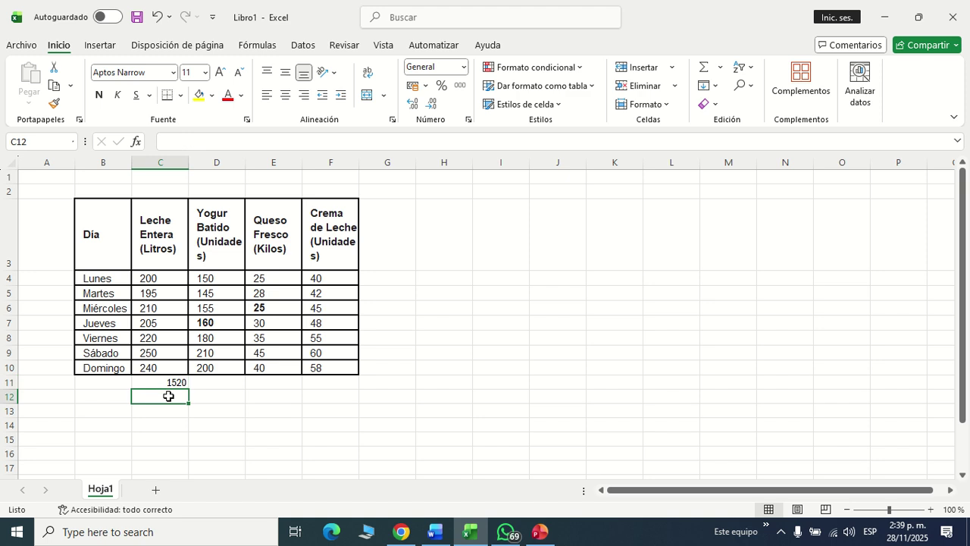
text())
key(BackSpace)
text(=)
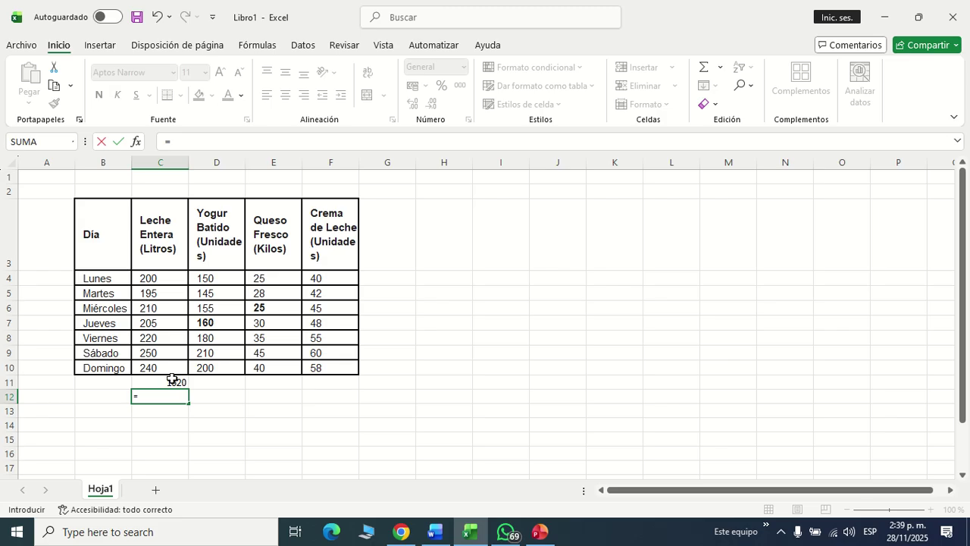
click(156, 278)
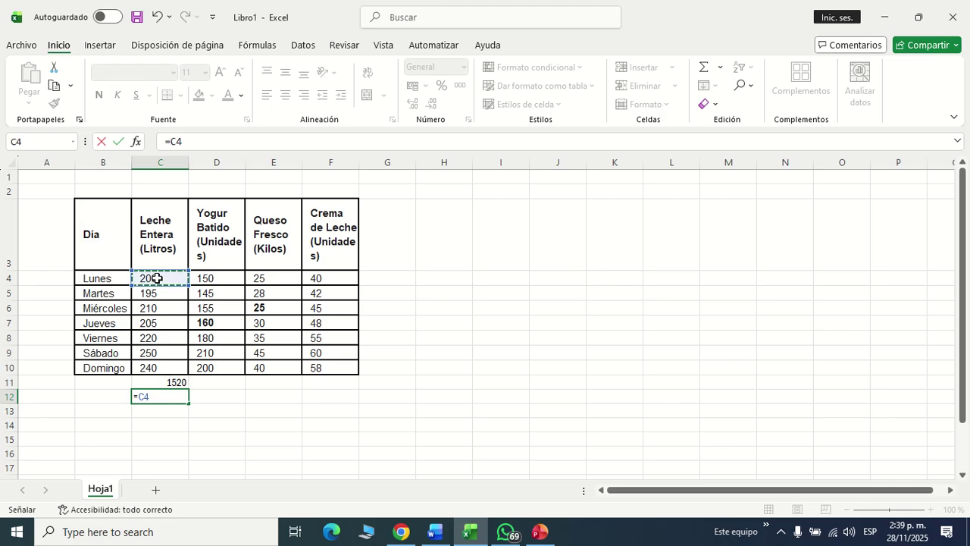
text(+)
click(149, 296)
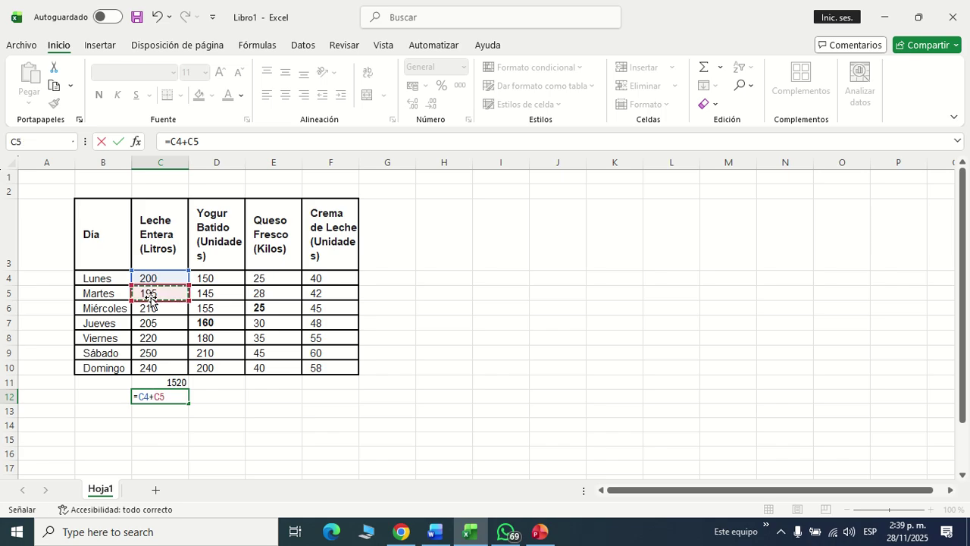
text(+)
click(149, 308)
text(+)
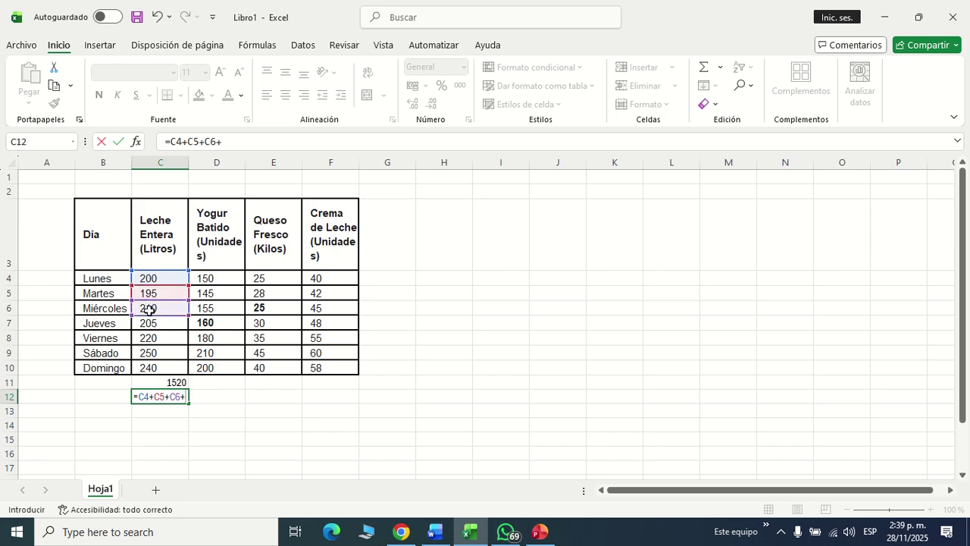
click(150, 321)
text(+)
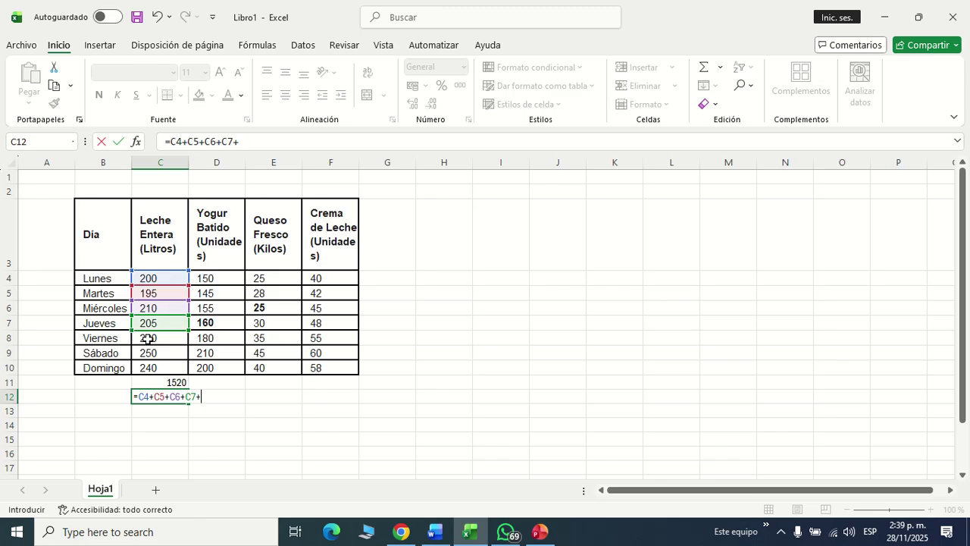
click(148, 338)
text(+)
click(148, 352)
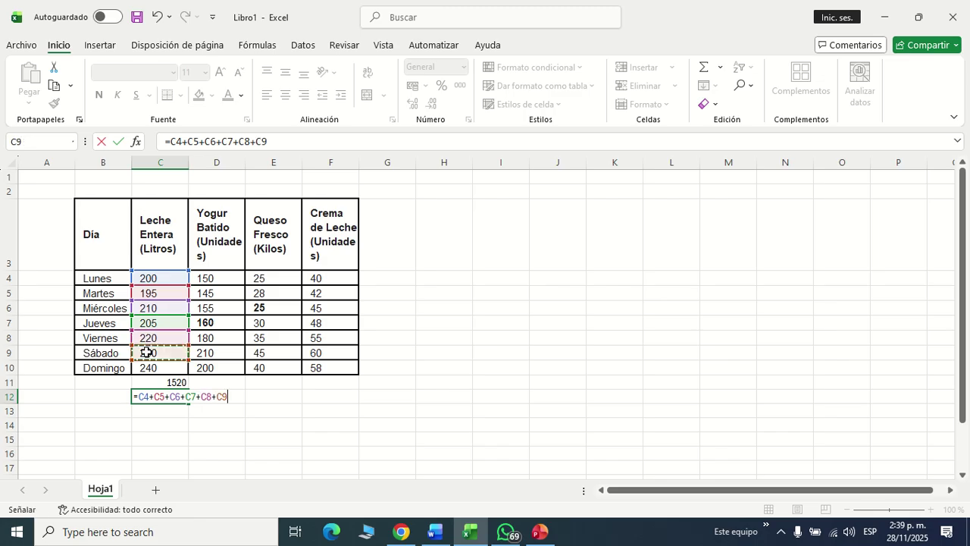
text(+)
click(146, 365)
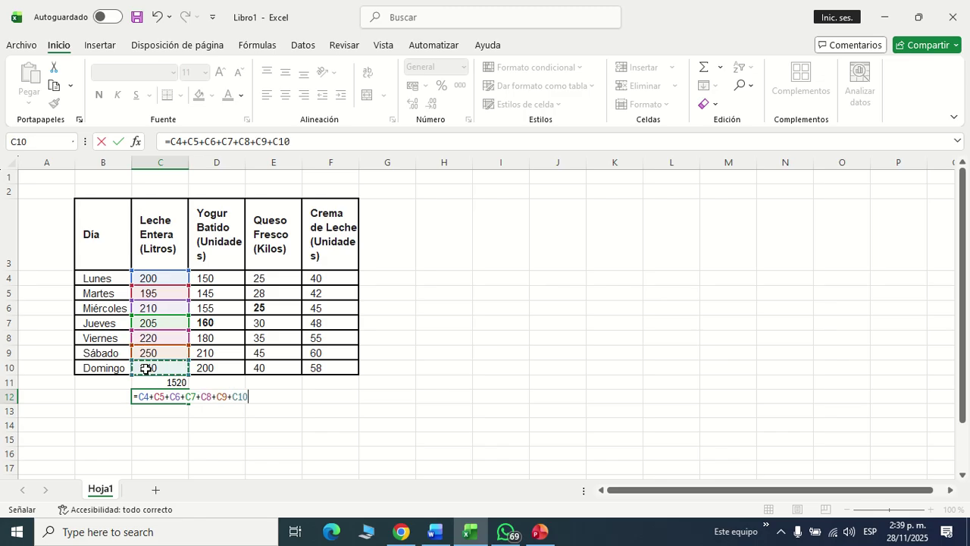
key(Return)
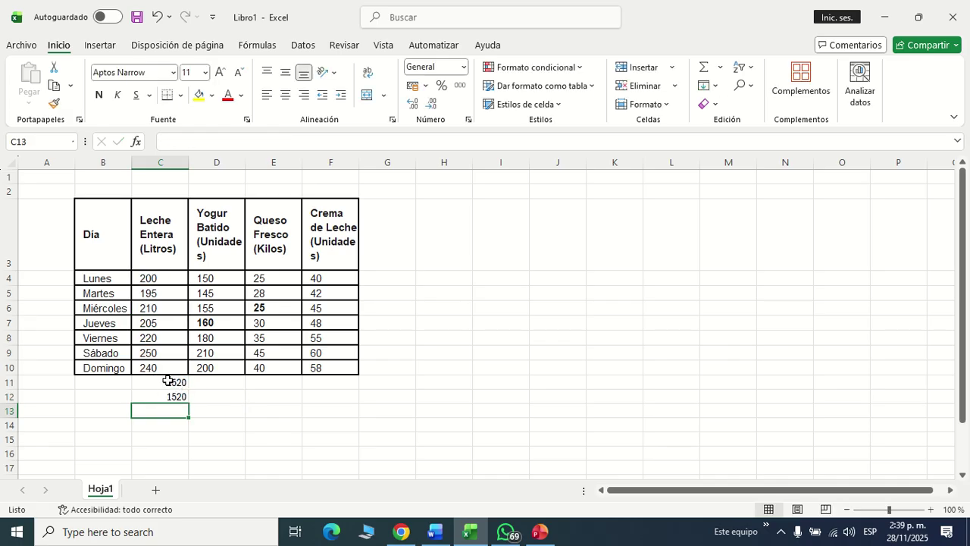
- Compare the formulas in cells C11 and C12 and clear the contents of both cells
click(170, 381)
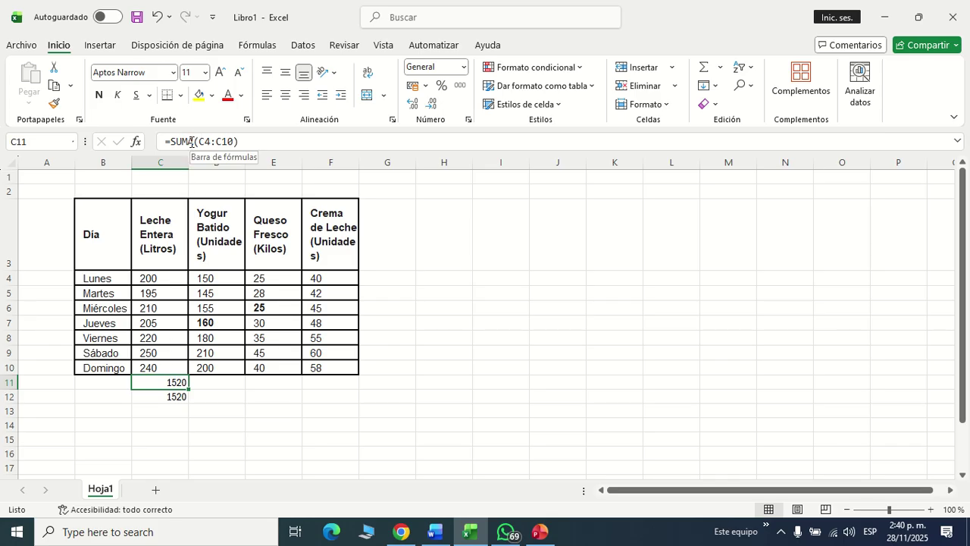
click(176, 396)
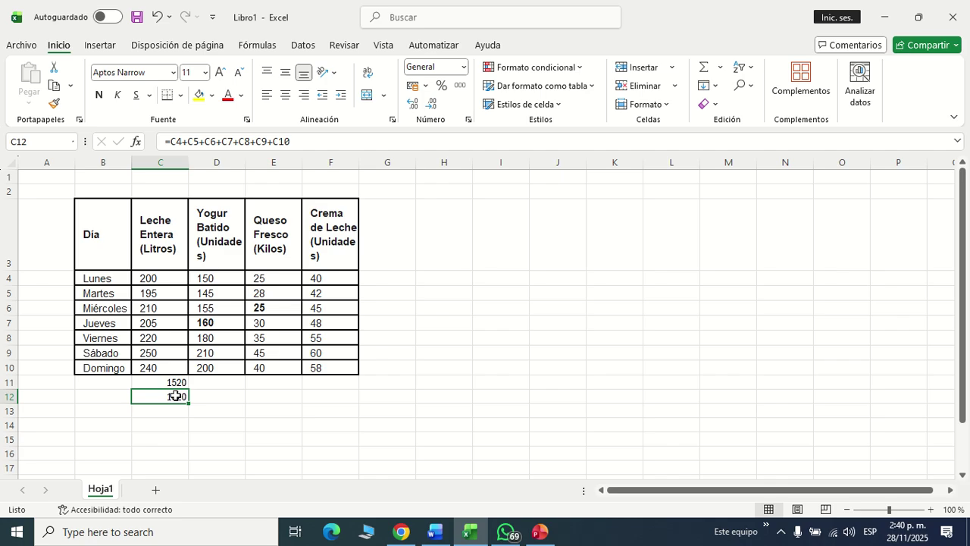
double_click(175, 396)
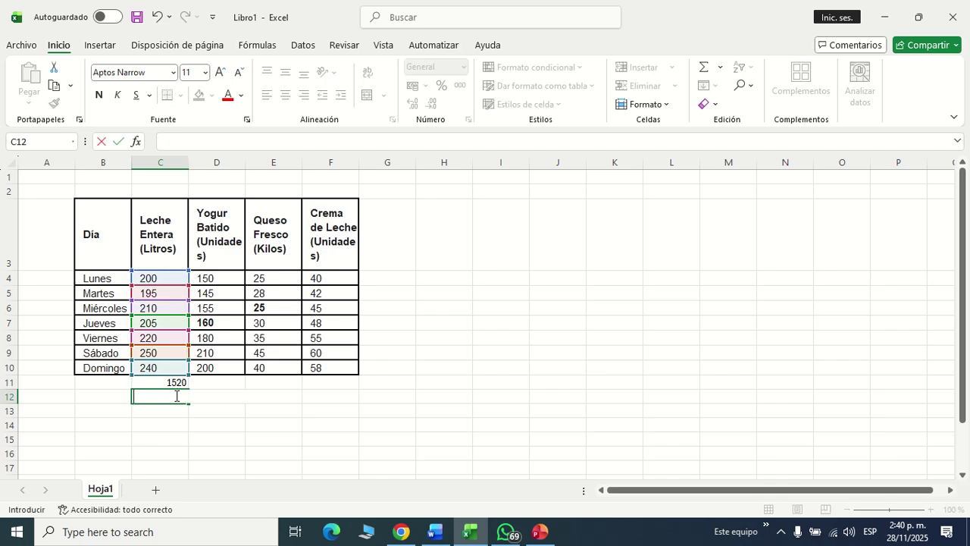
click(173, 384)
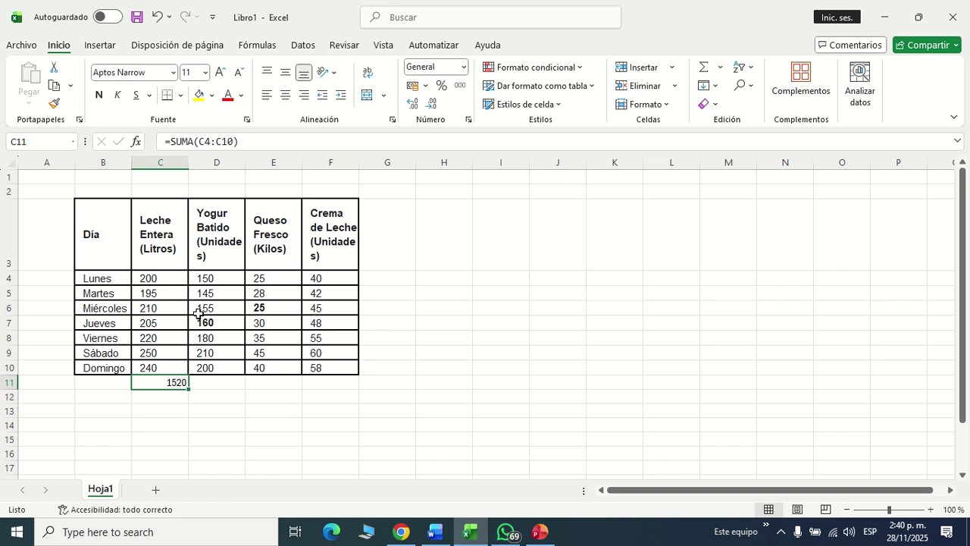
key(BackSpace)
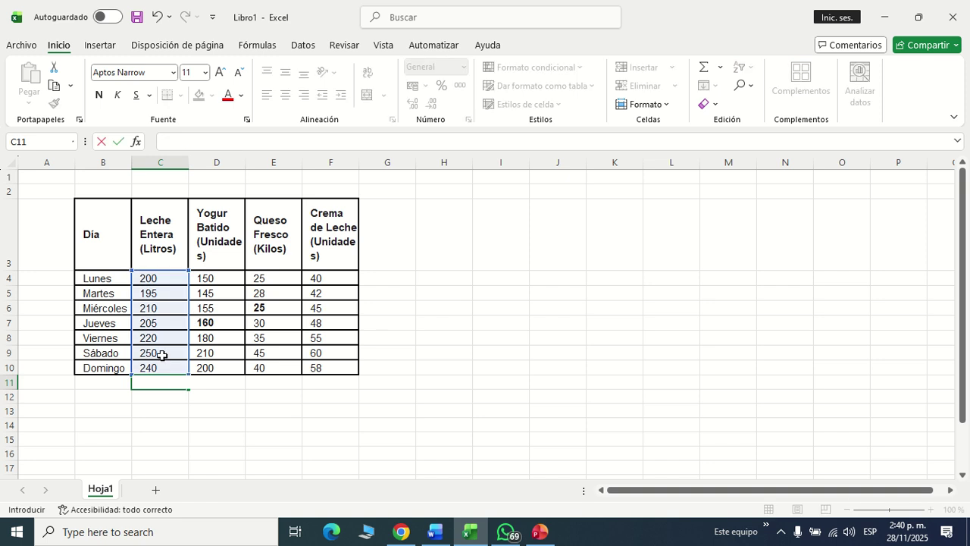
click(153, 417)
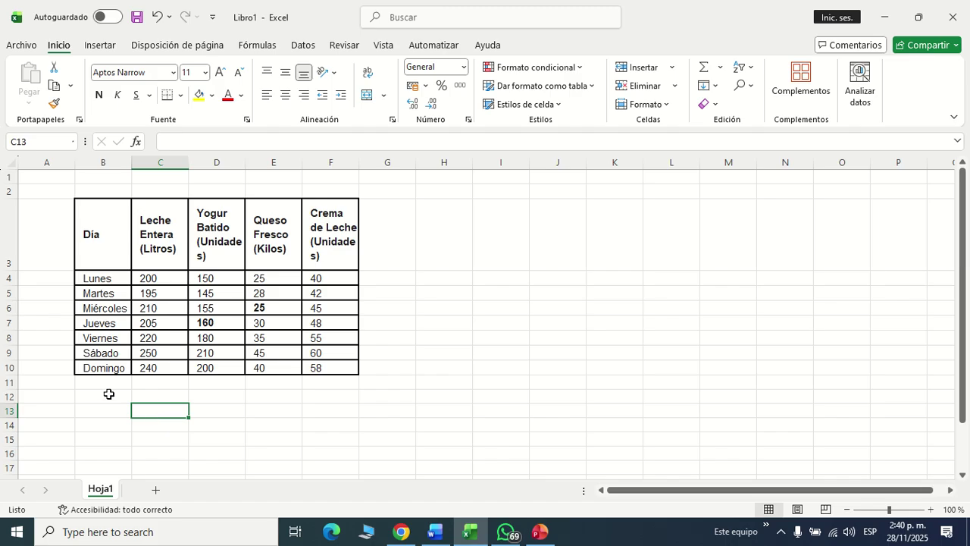
- Average the Leche Entera column in cell C12 with the formula =PROMEDIO(C4:C10)
click(149, 396)
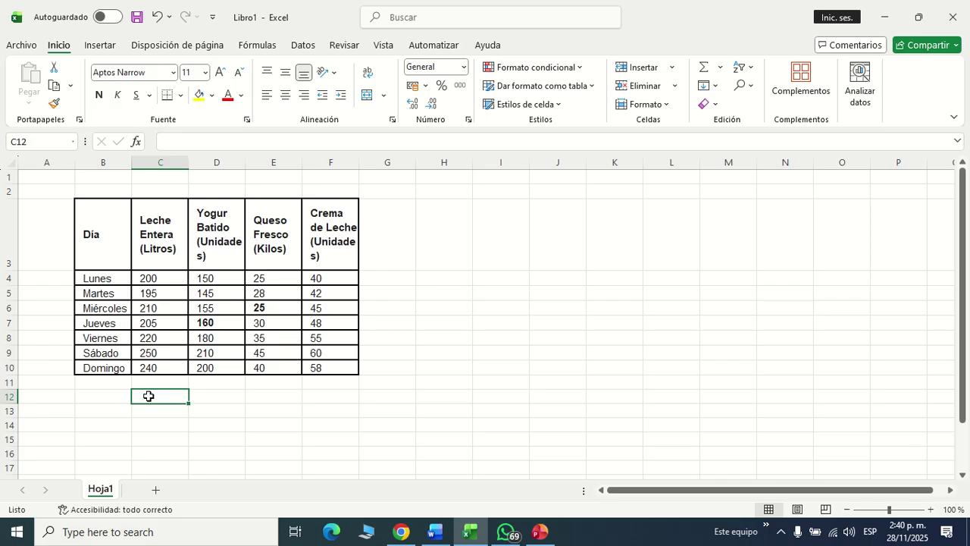
text(=)
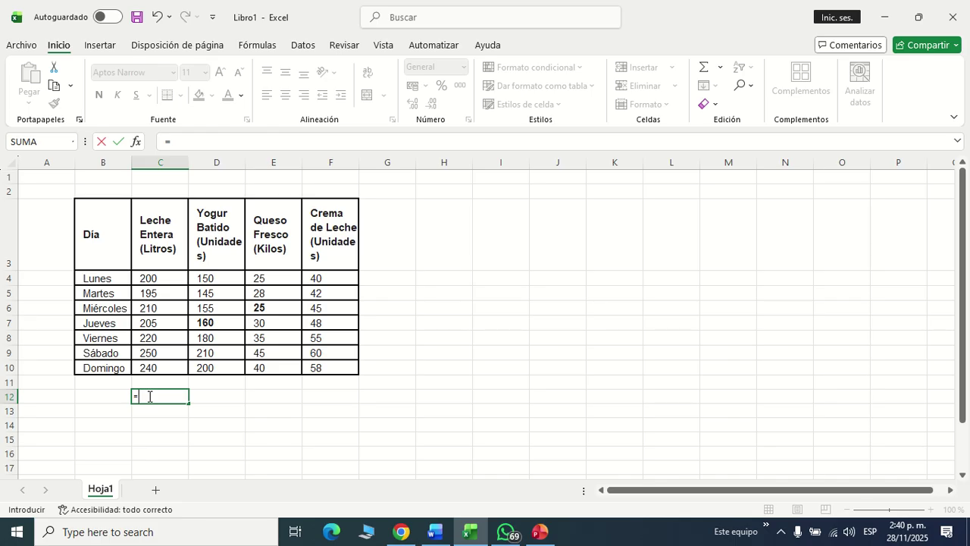
text(pro)
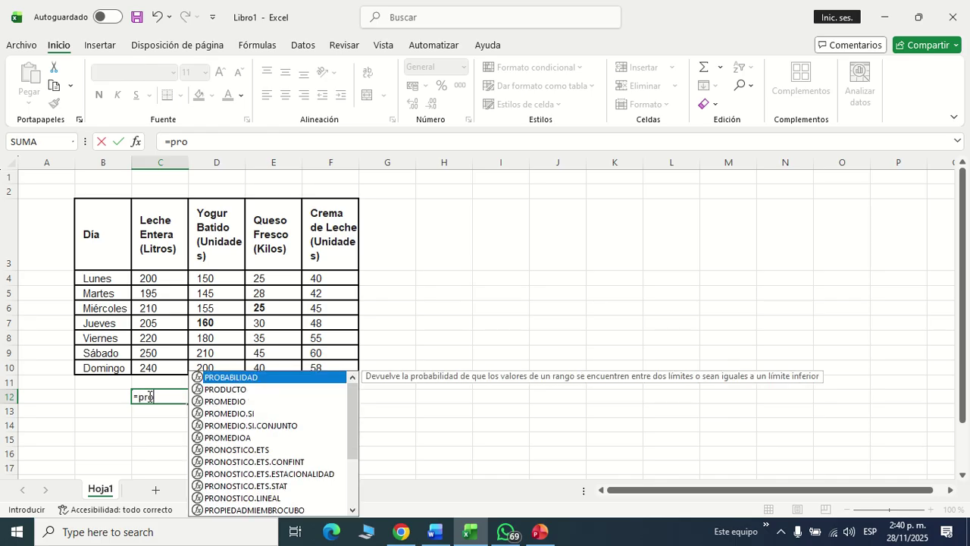
text(m)
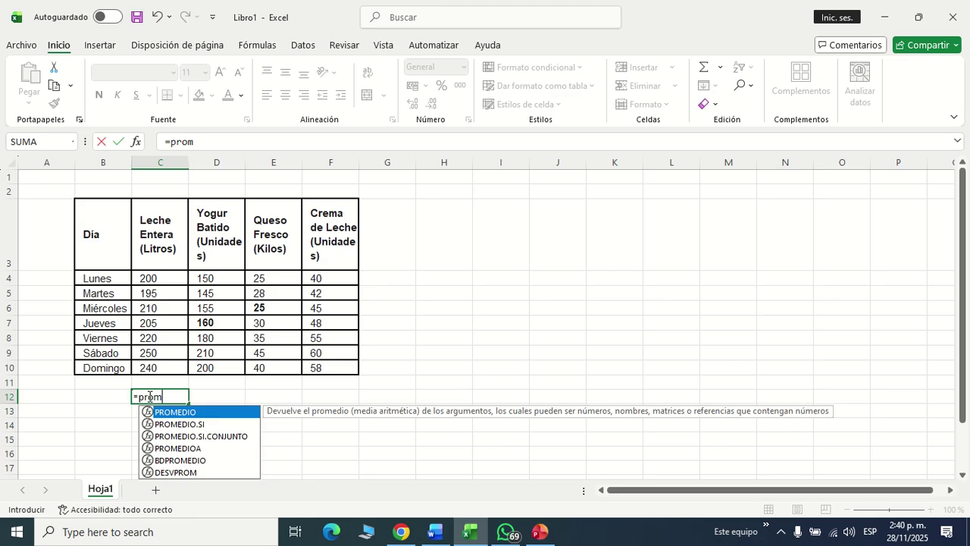
double_click(191, 413)
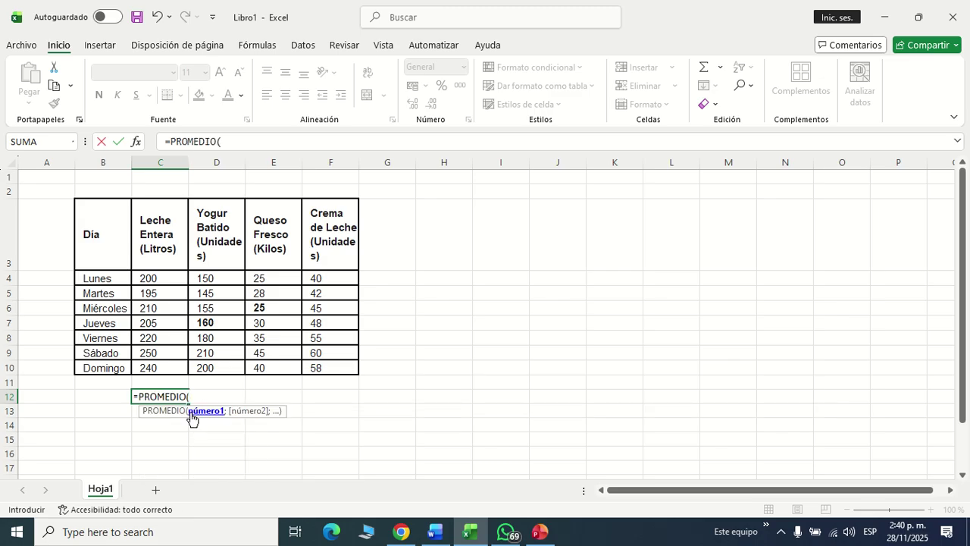
drag(151, 278, 164, 367)
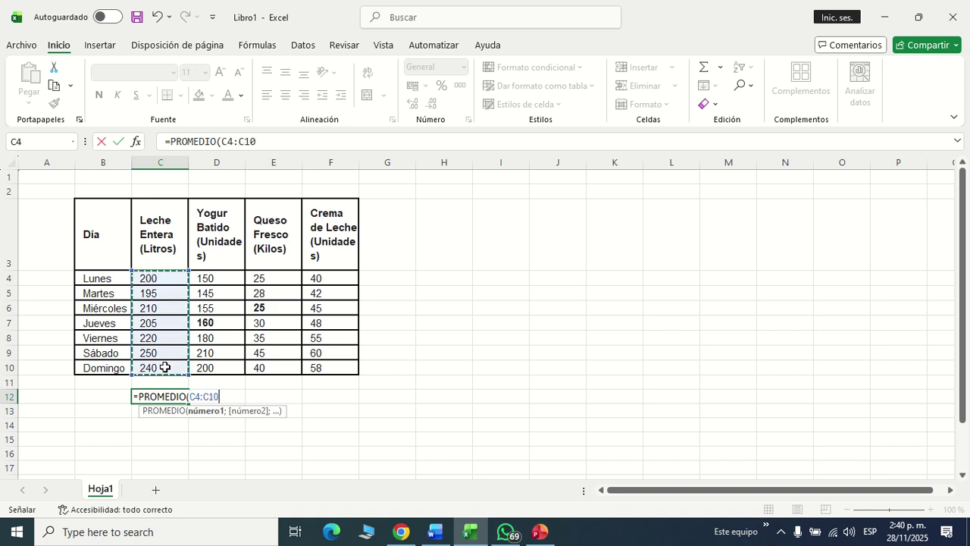
text())
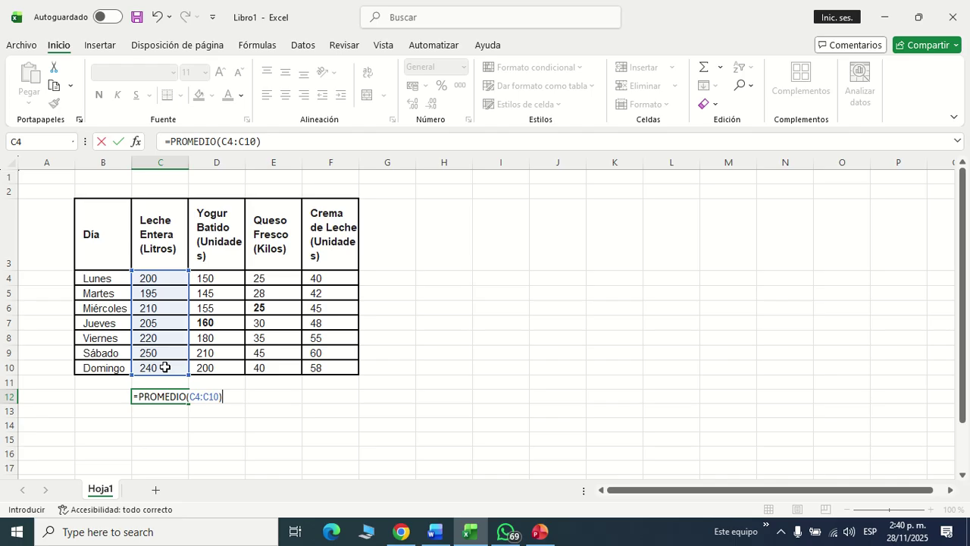
key(Return)
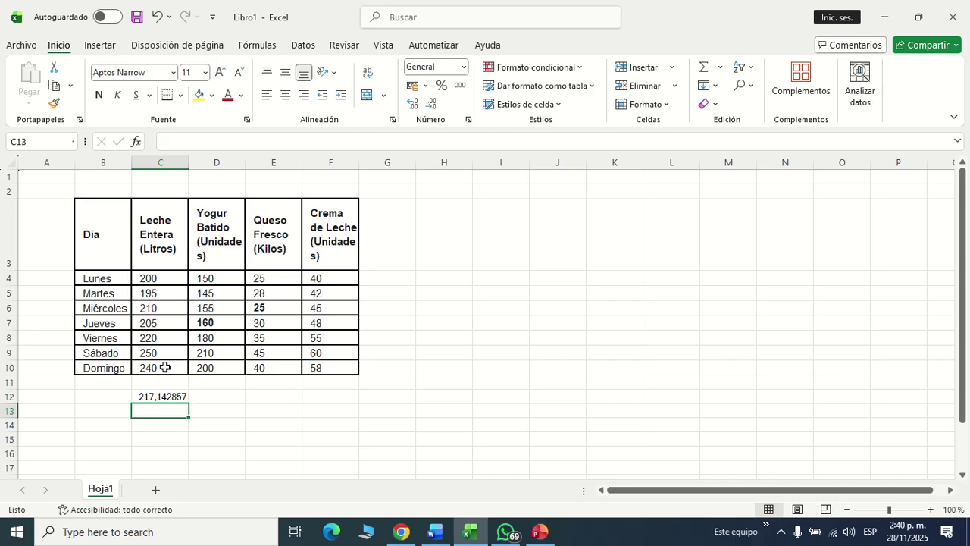
- Label the average row by entering promedio in cell B12
click(96, 397)
text(pr)
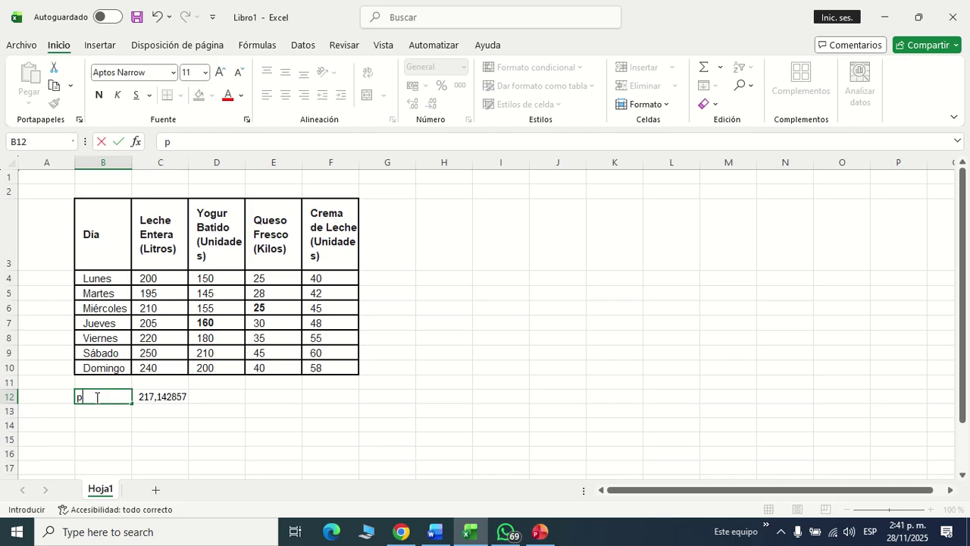
text(medip)
key(BackSpace)
text(o)
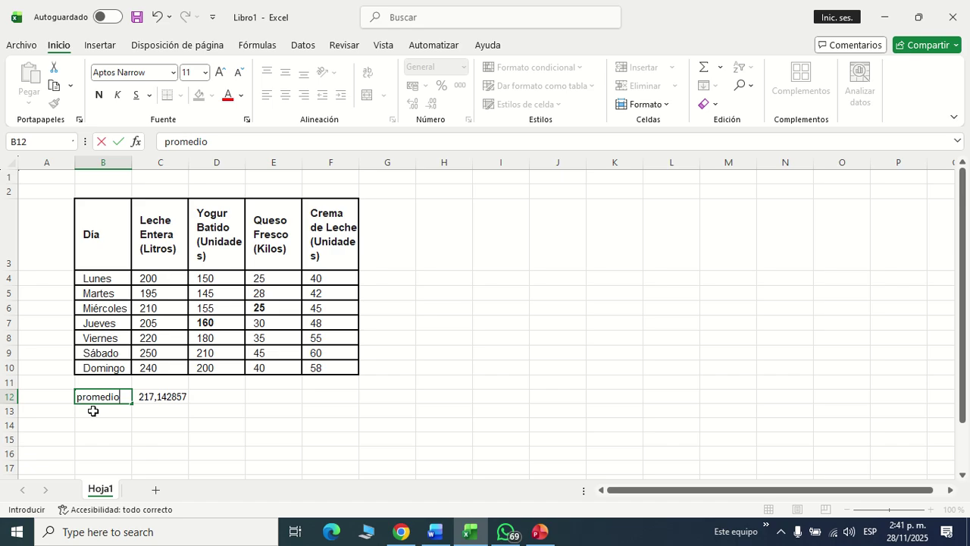
key(Return)
- Copy the average formula from C12 across to F12 and check which range each cell averages
click(152, 397)
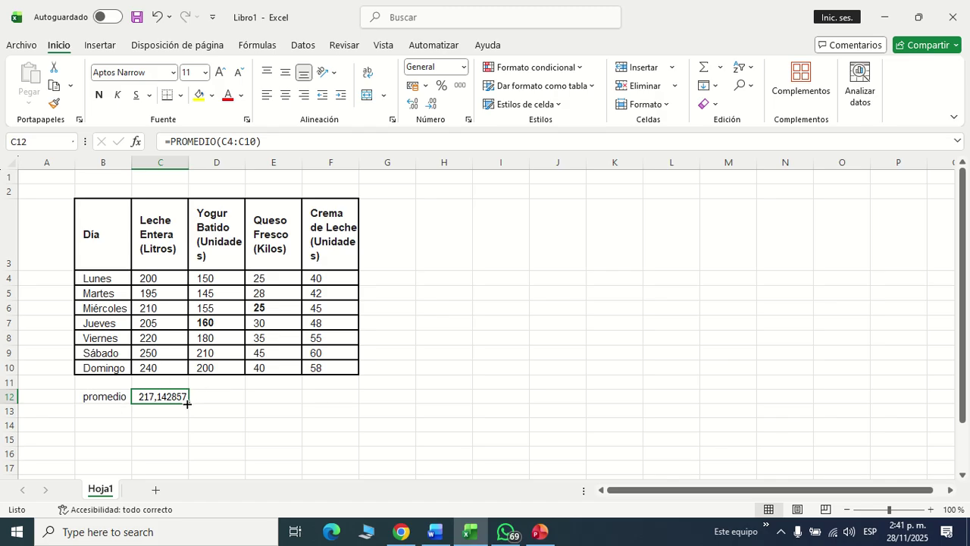
drag(187, 404, 348, 399)
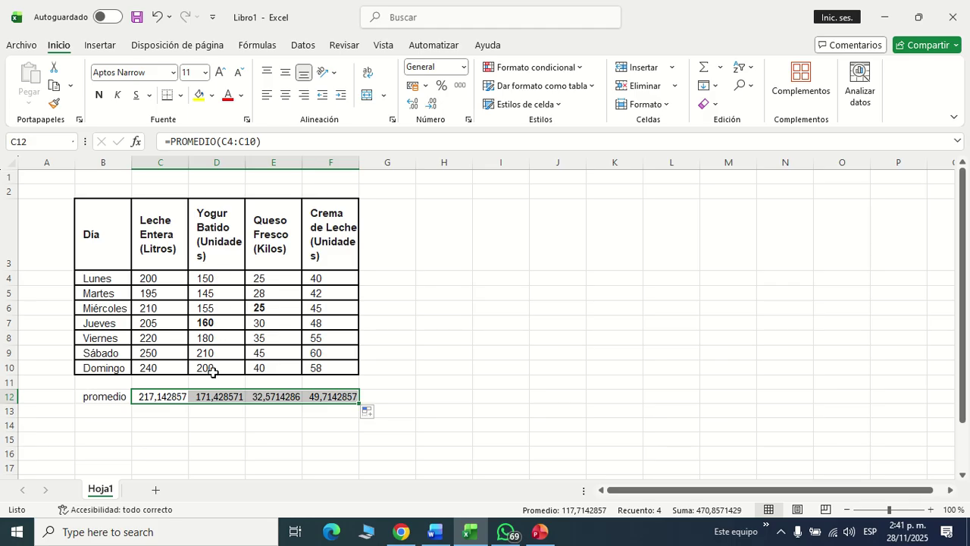
click(167, 396)
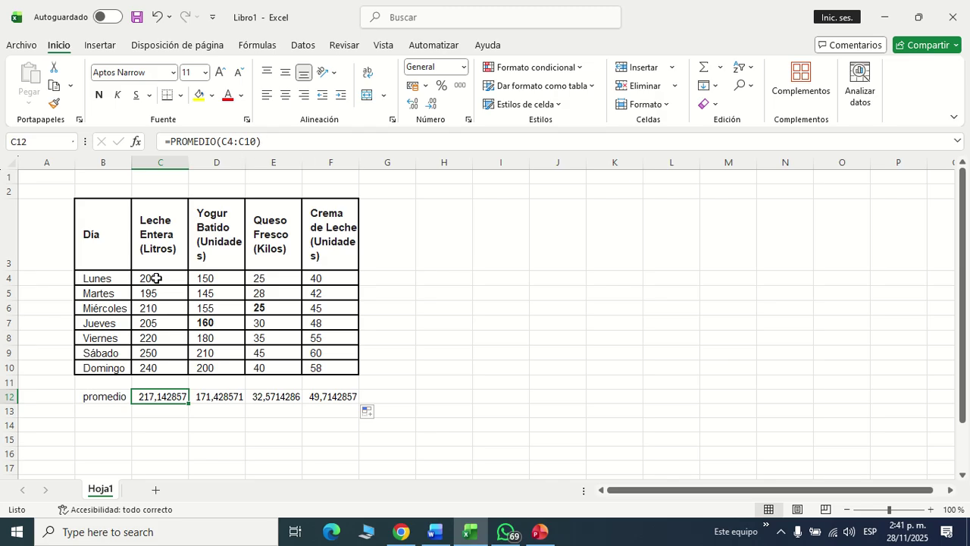
drag(156, 278, 157, 368)
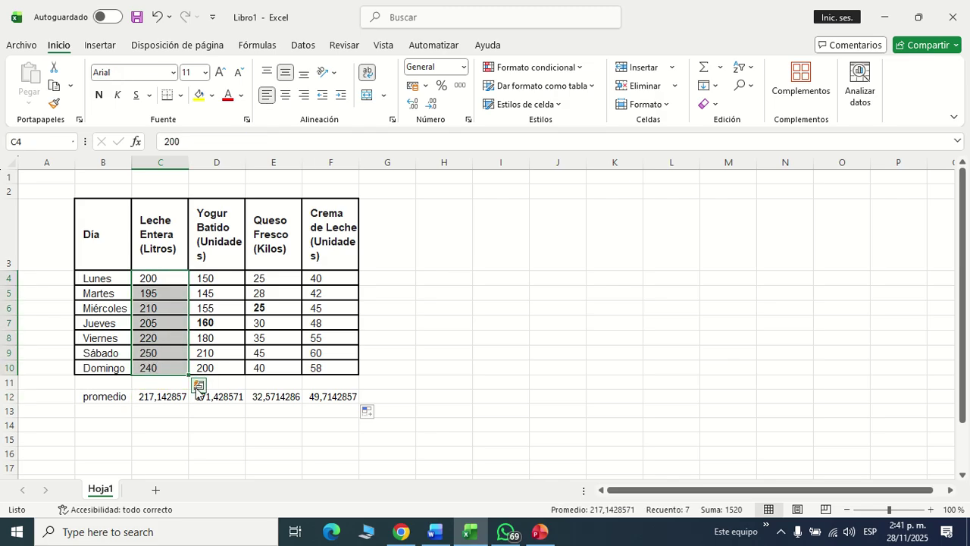
click(218, 398)
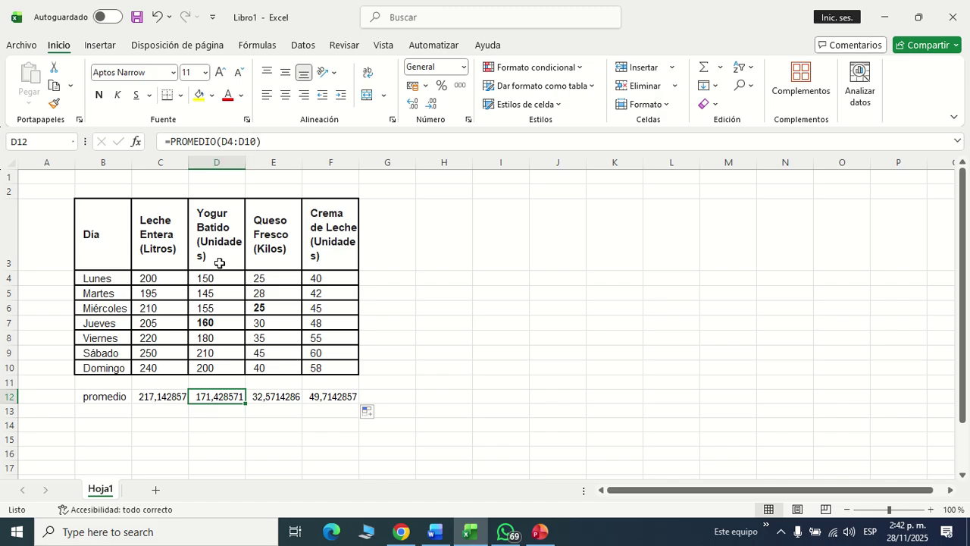
drag(217, 277, 217, 368)
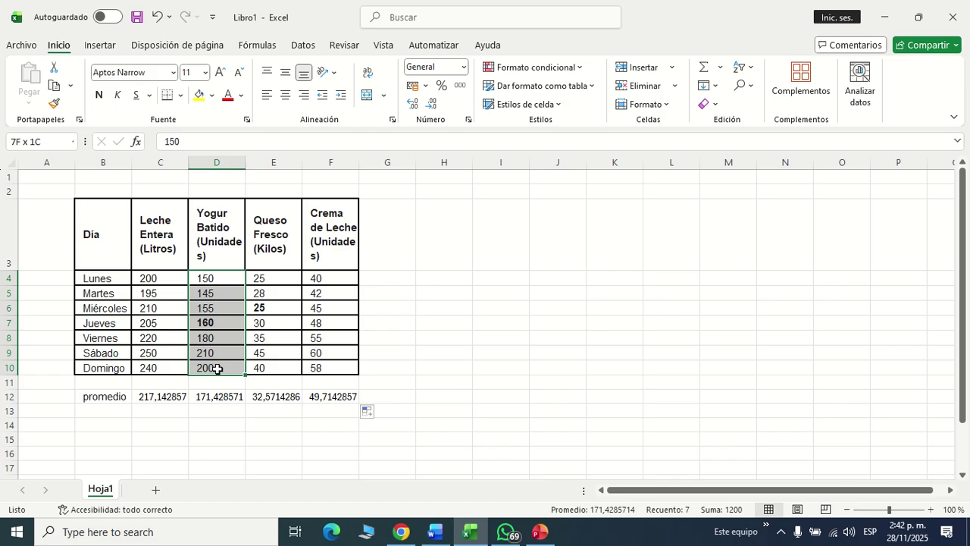
click(282, 401)
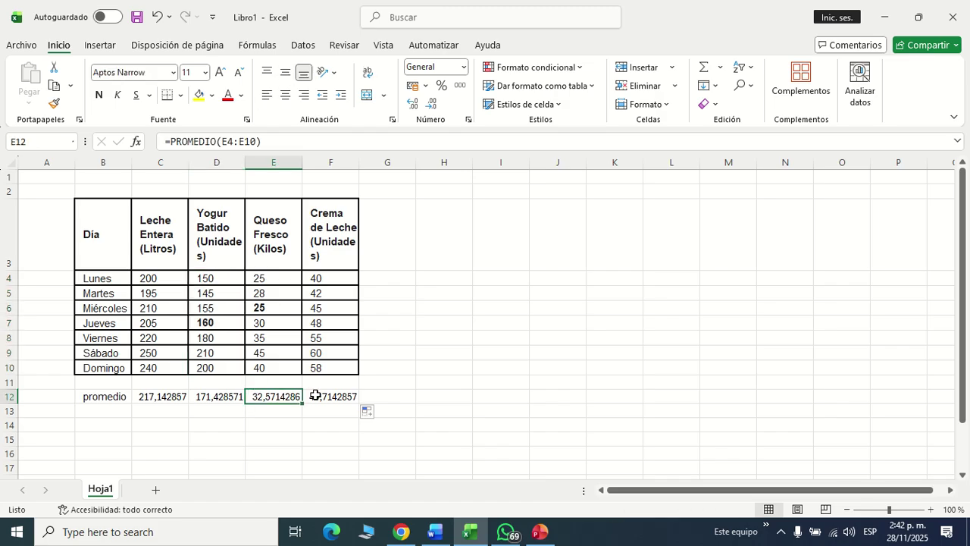
click(326, 396)
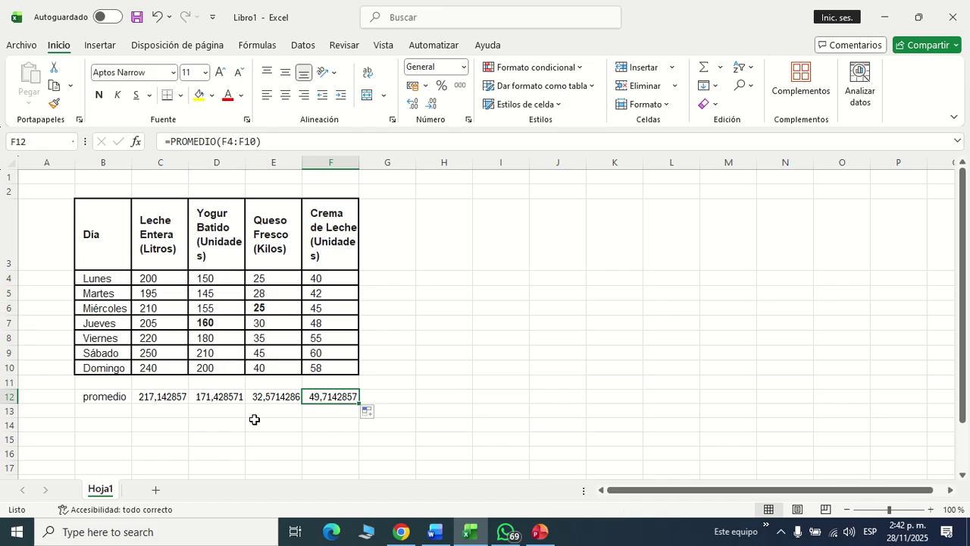
- Label the total row by entering Suma in cell B11
click(94, 412)
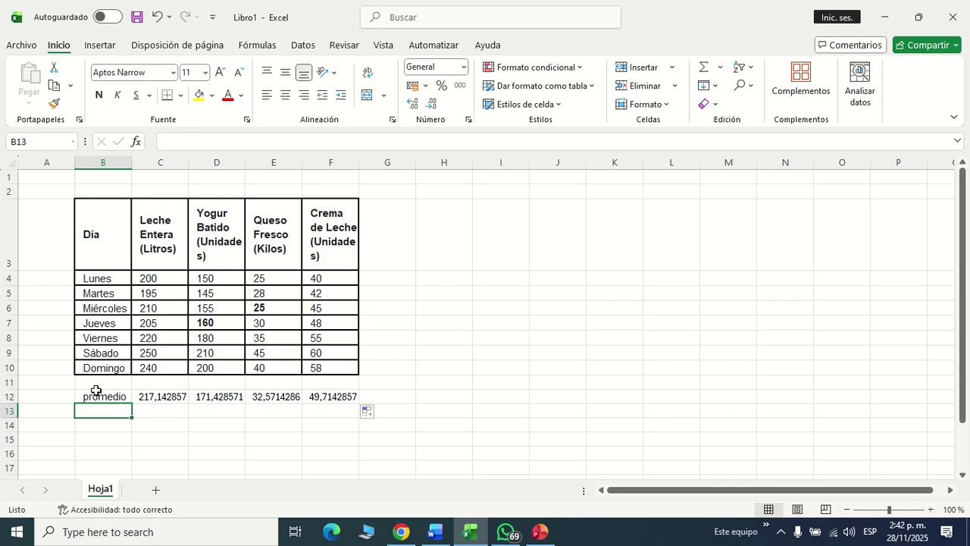
click(126, 382)
text(S)
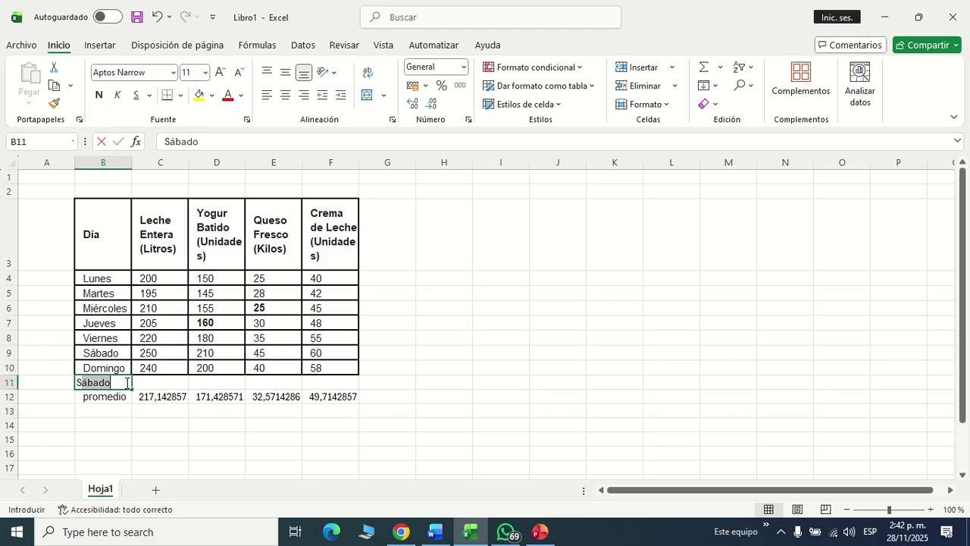
text(uma)
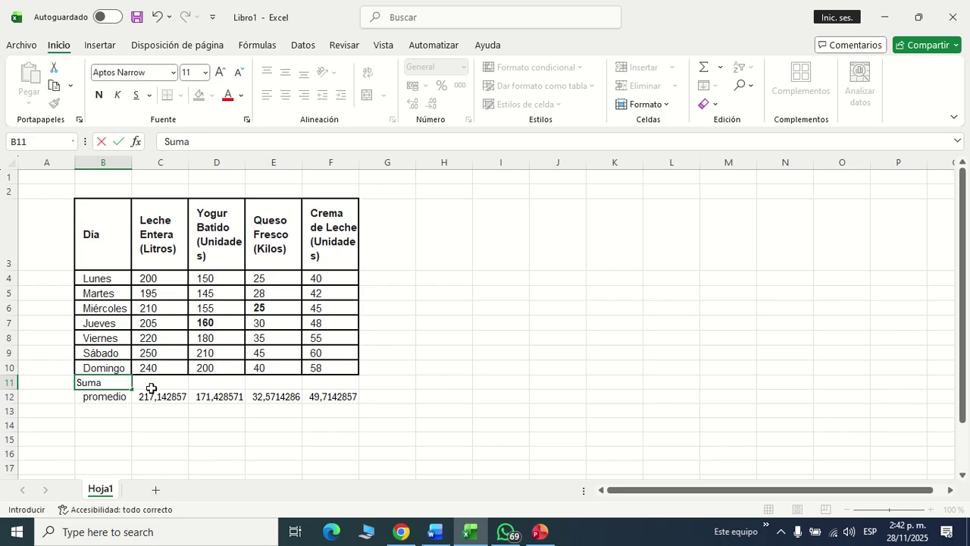
- Total the Leche Entera column in cell C11 with =SUMA(C4:C10) and copy the formula across to F11
click(155, 382)
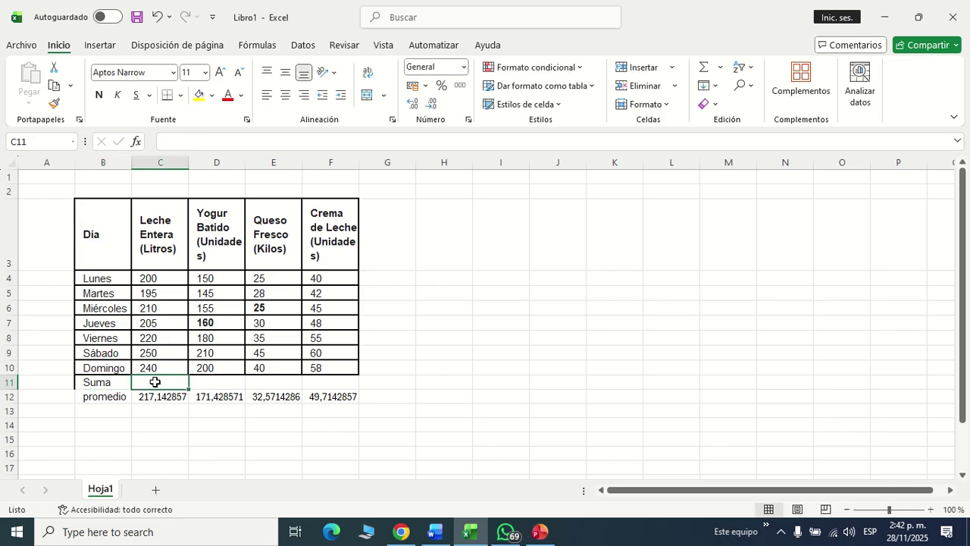
click(184, 133)
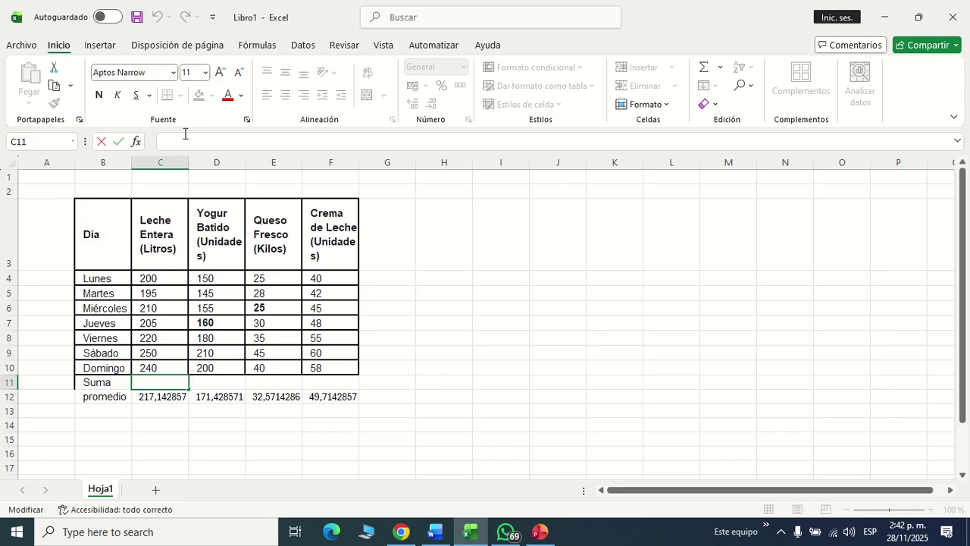
text(sum)
key(BackSpace)
key(BackSpace)
key(BackSpace)
text())
key(BackSpace)
text(=)
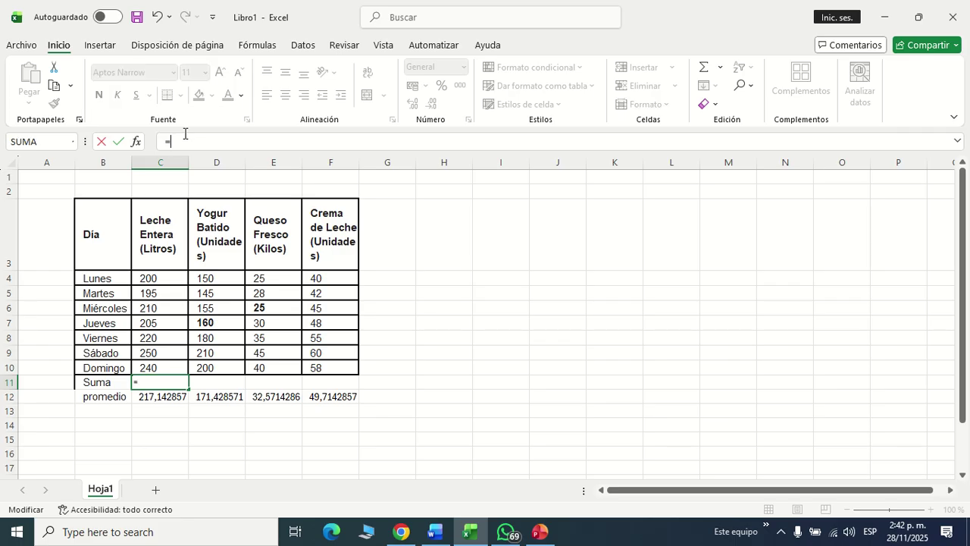
text(sum)
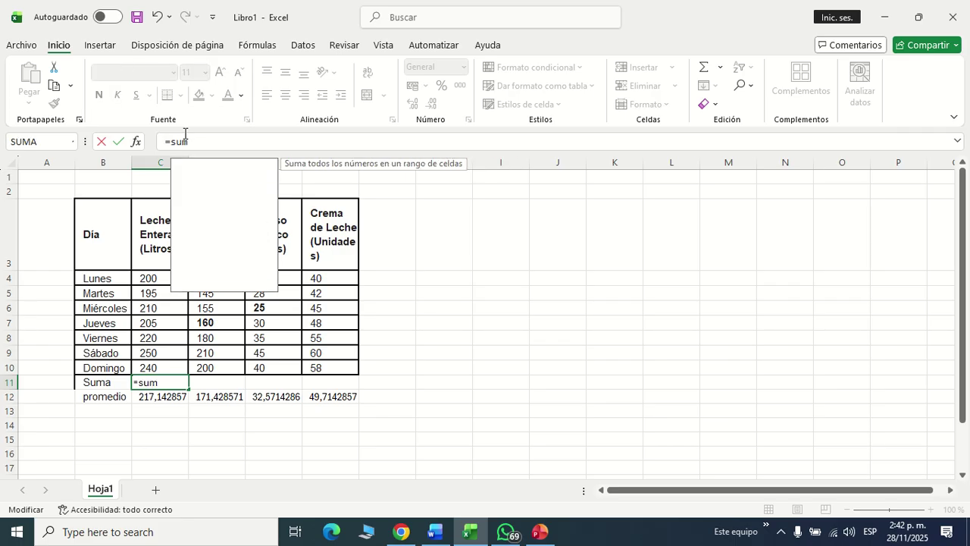
text(a()
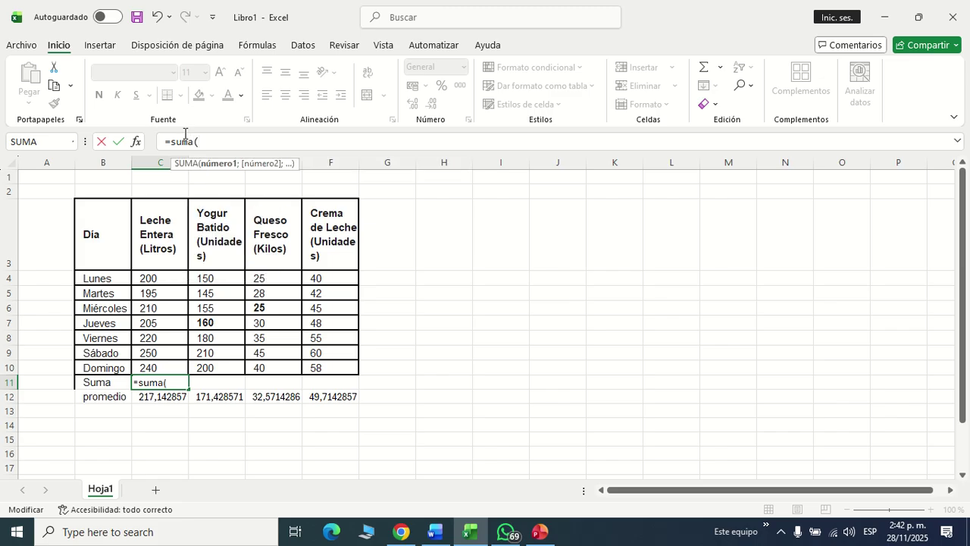
drag(149, 277, 151, 368)
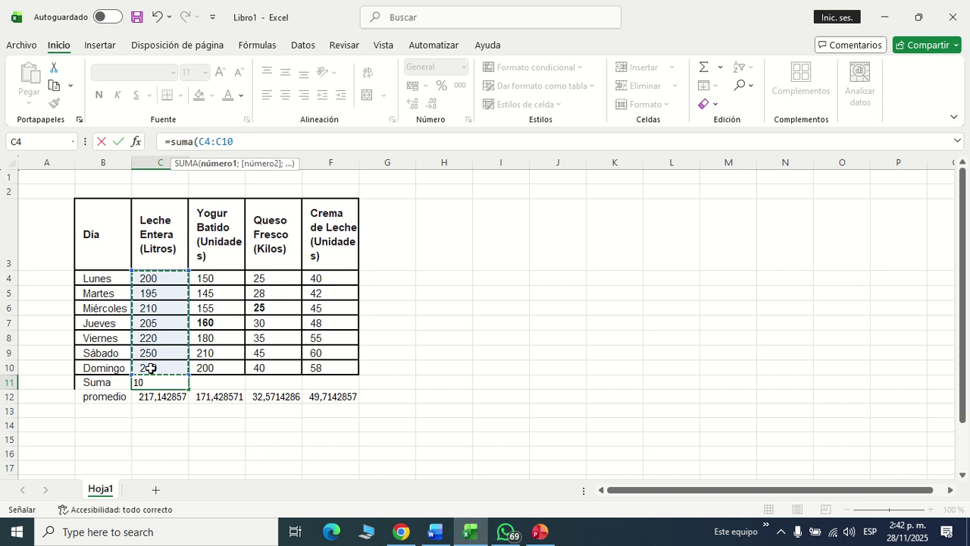
text(=)
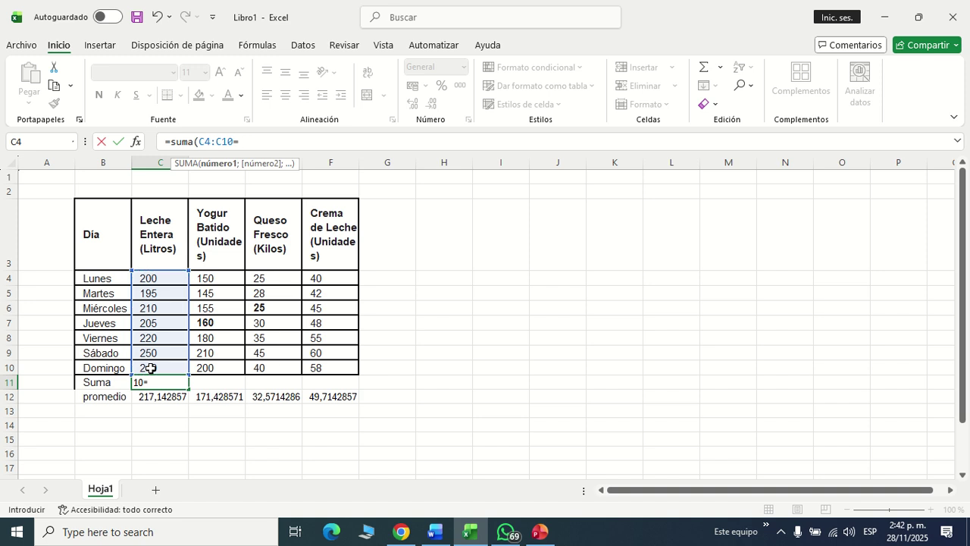
key(BackSpace)
text())
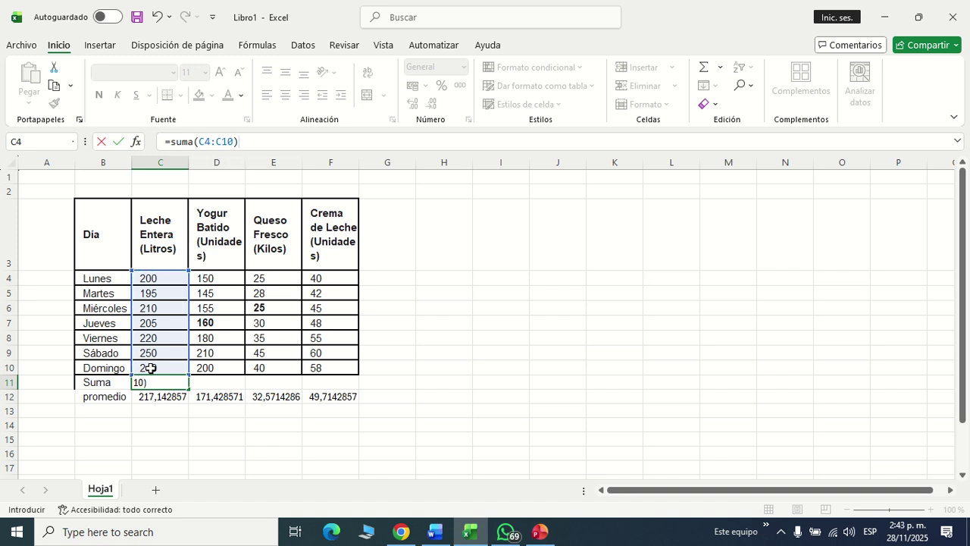
key(Return)
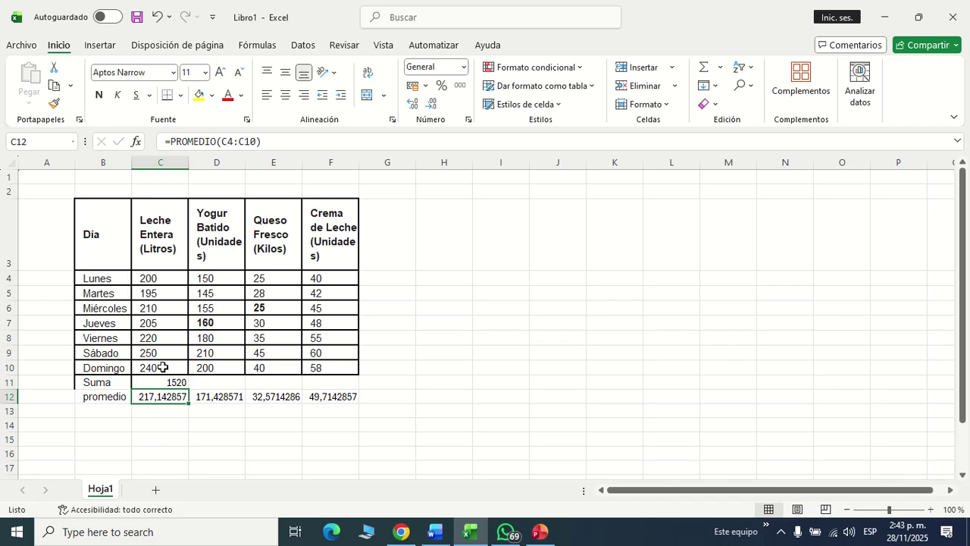
click(163, 382)
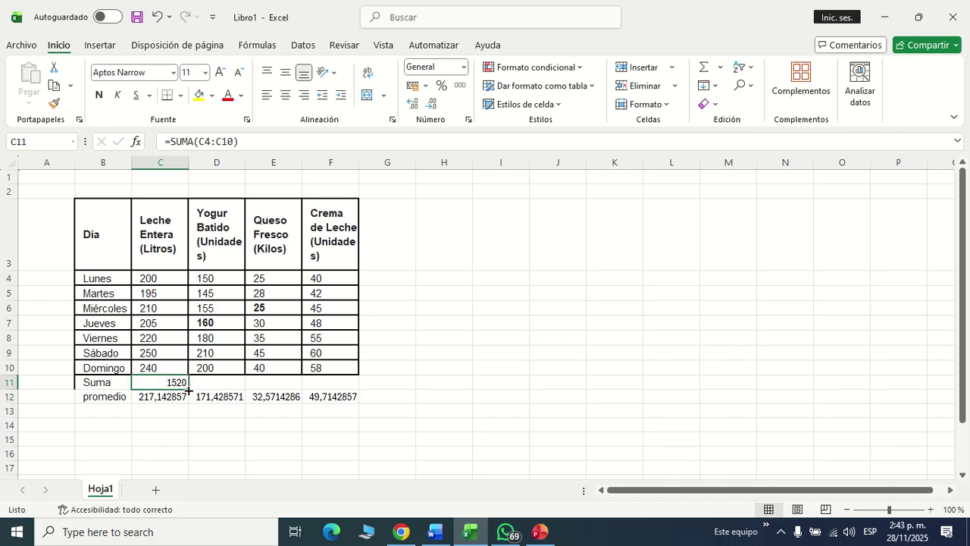
drag(187, 390, 354, 382)
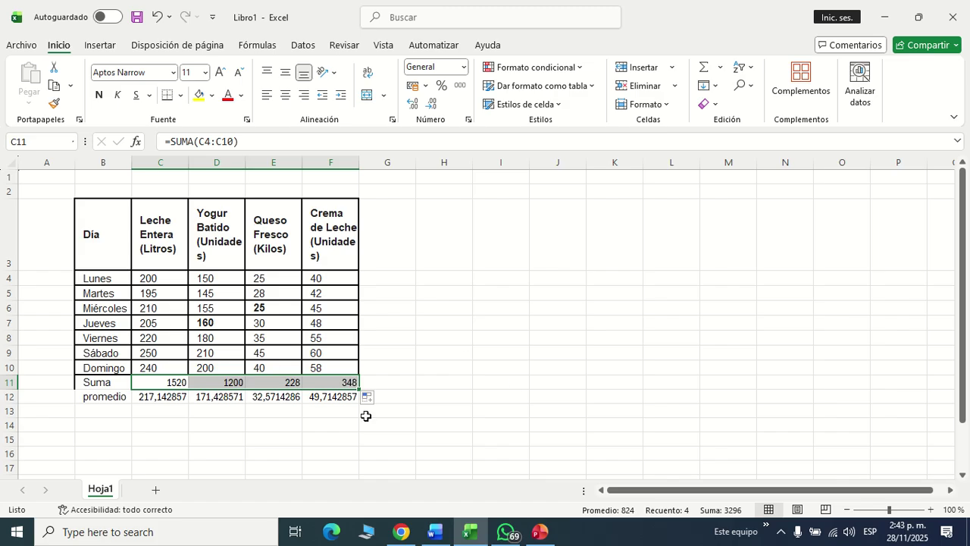
- Label the standard deviation row by entering desv. Est. in cell B13
click(96, 409)
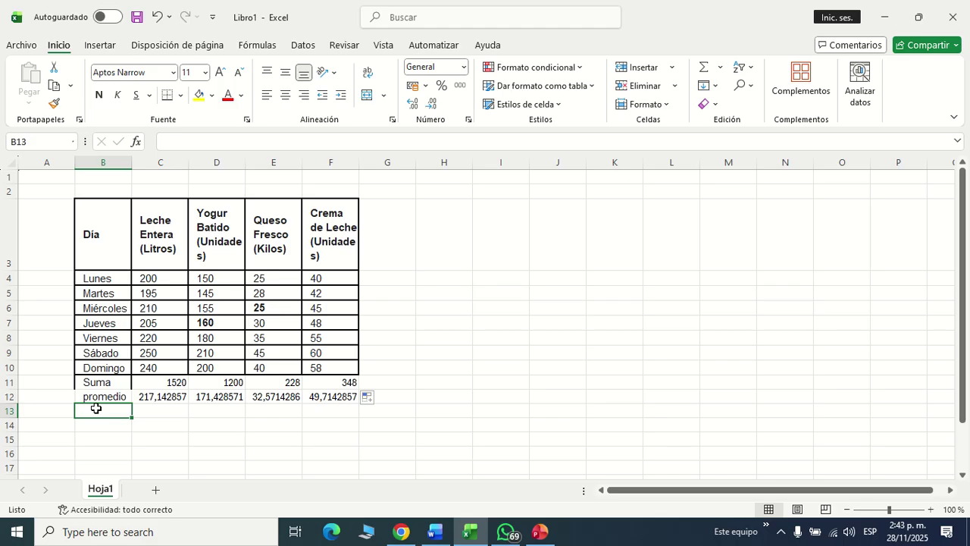
text(de)
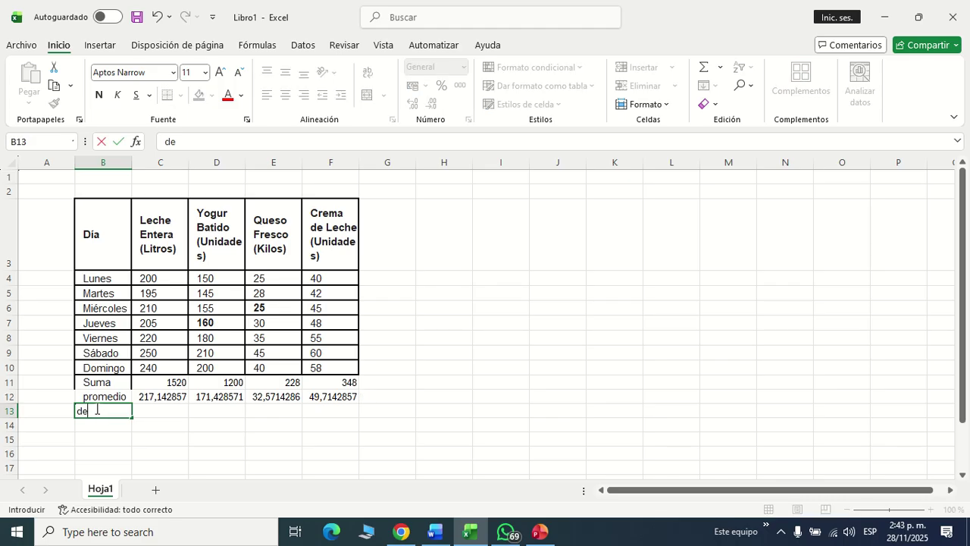
text(sv. Est.)
- Calculate the Leche Entera standard deviation in cell C13 with =DESVEST.M(C4:C10) and copy the formula across to F13
click(168, 413)
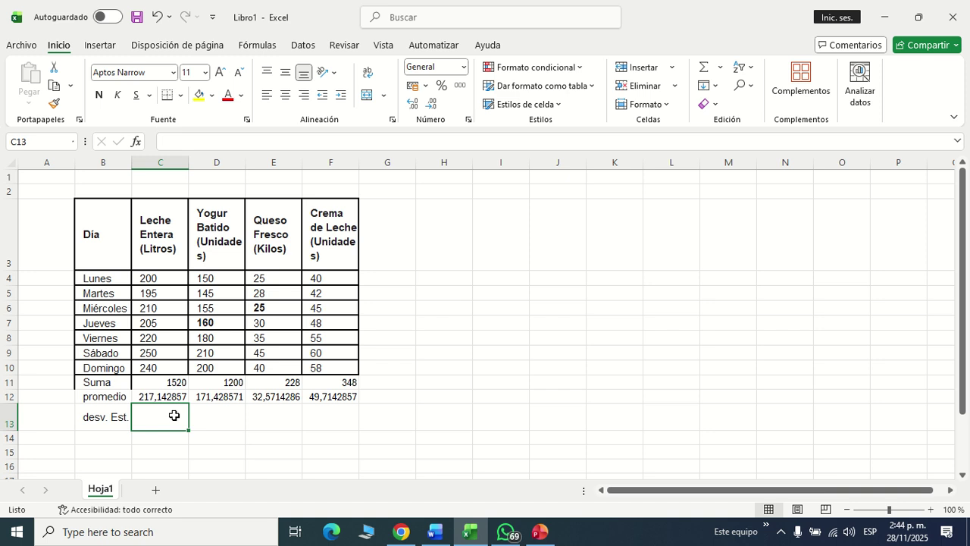
text(=)
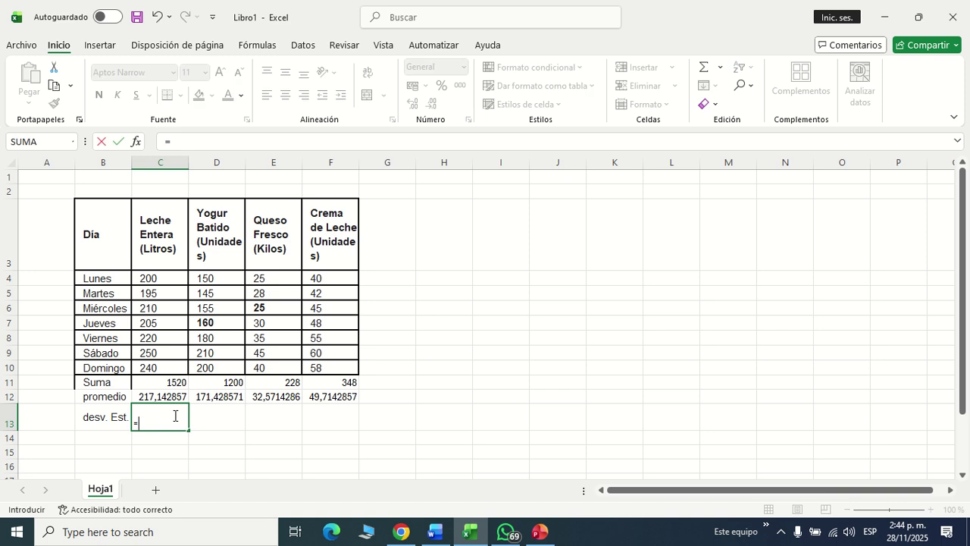
text(de)
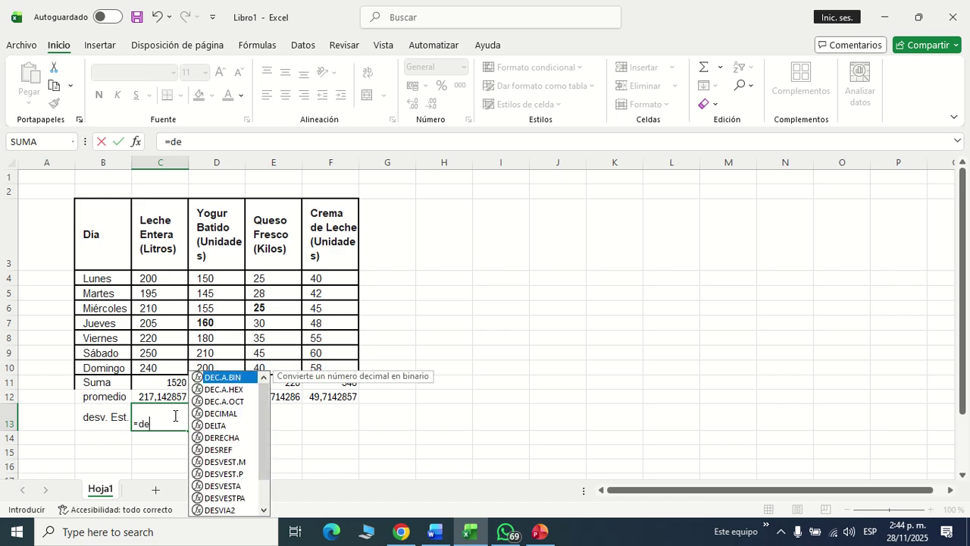
text(sv)
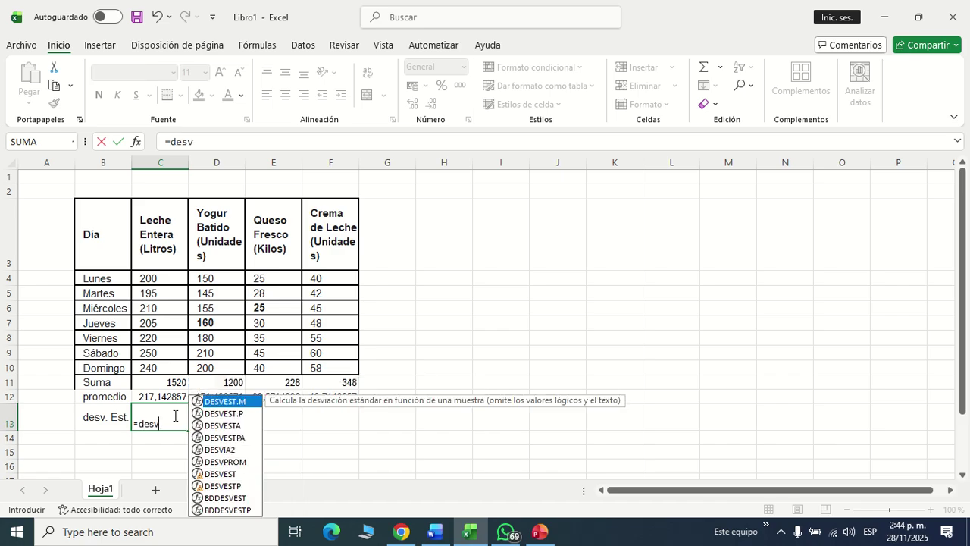
double_click(231, 401)
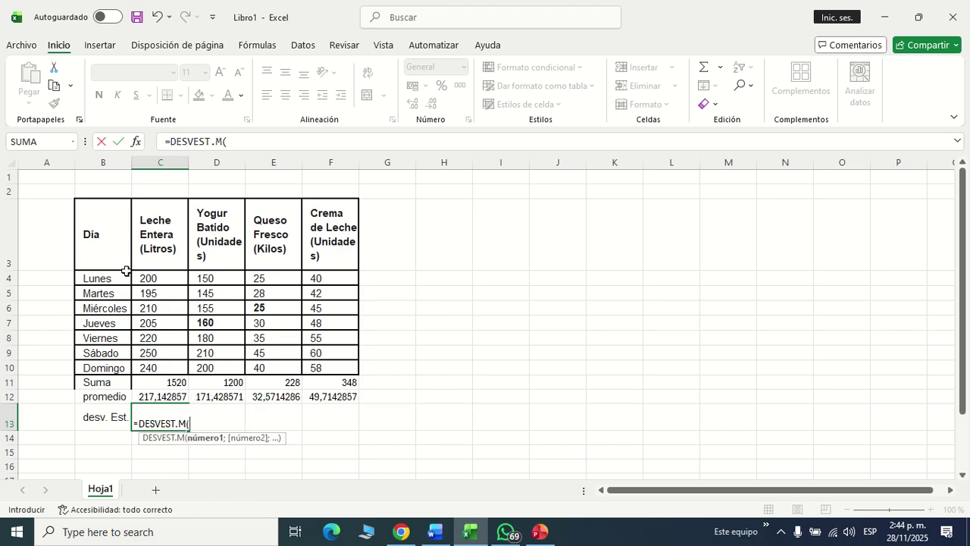
drag(153, 278, 161, 369)
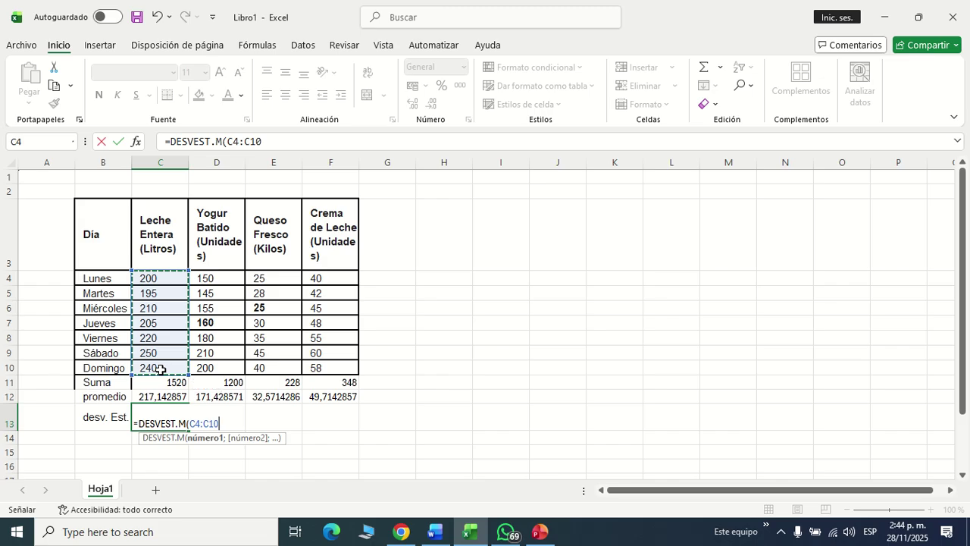
text())
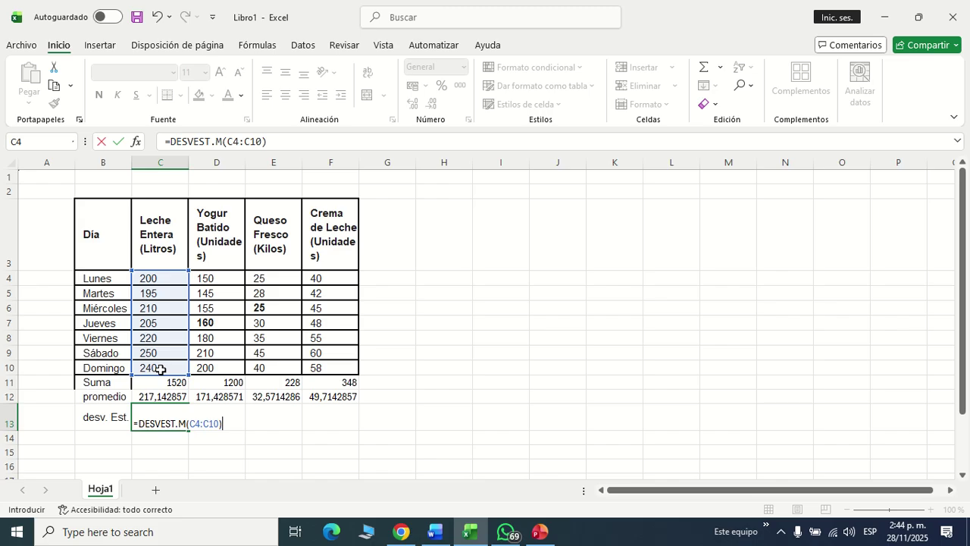
key(Return)
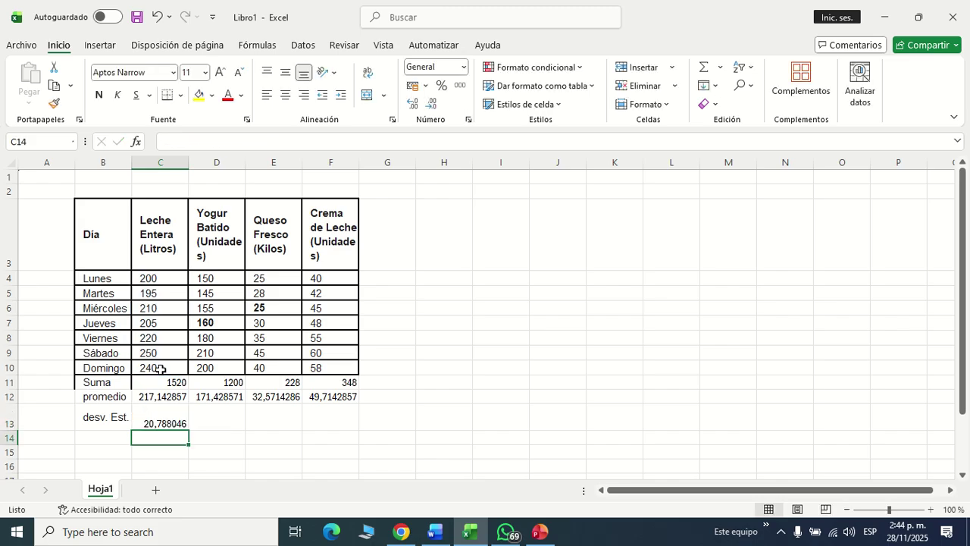
click(151, 422)
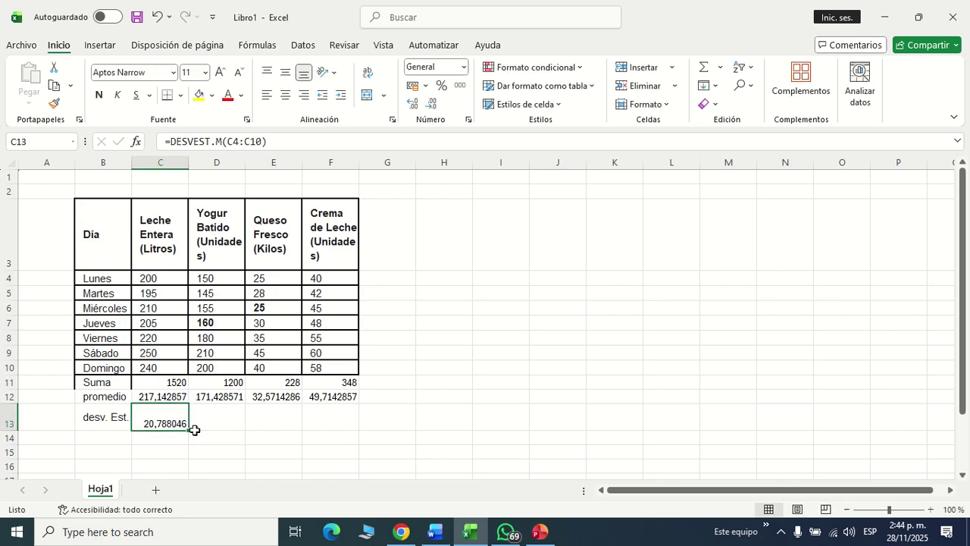
drag(189, 431, 349, 418)
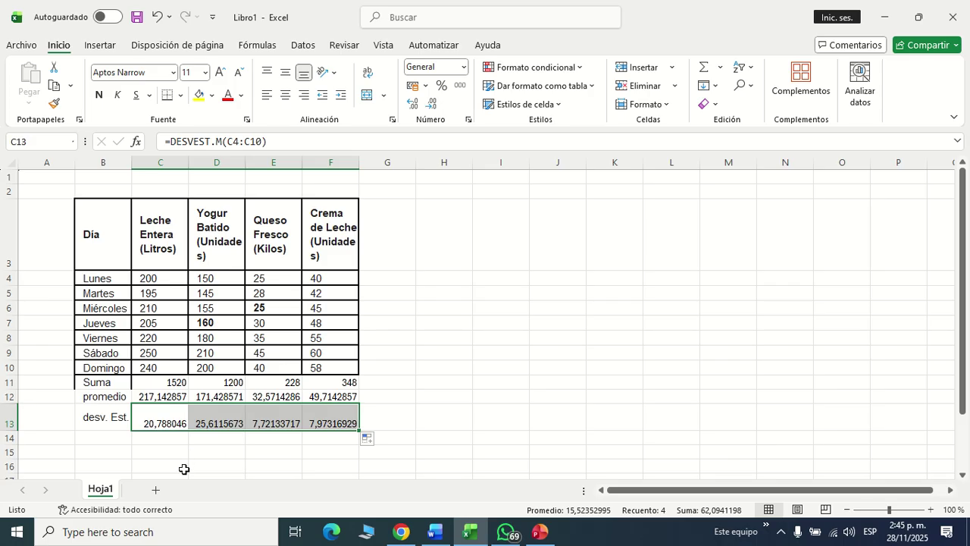
- Apply all borders and a thick outside border to the summary rows B11:F13
click(160, 450)
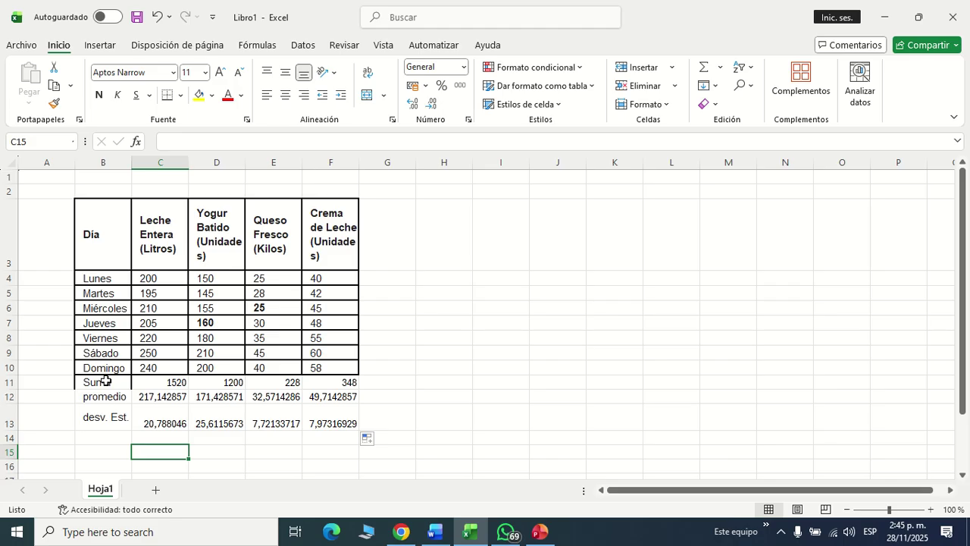
drag(106, 381, 334, 422)
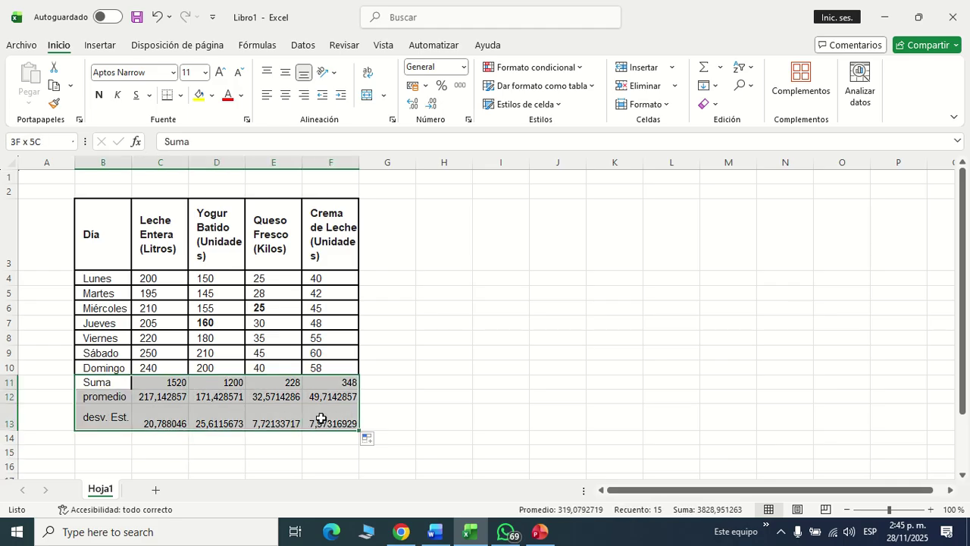
click(181, 95)
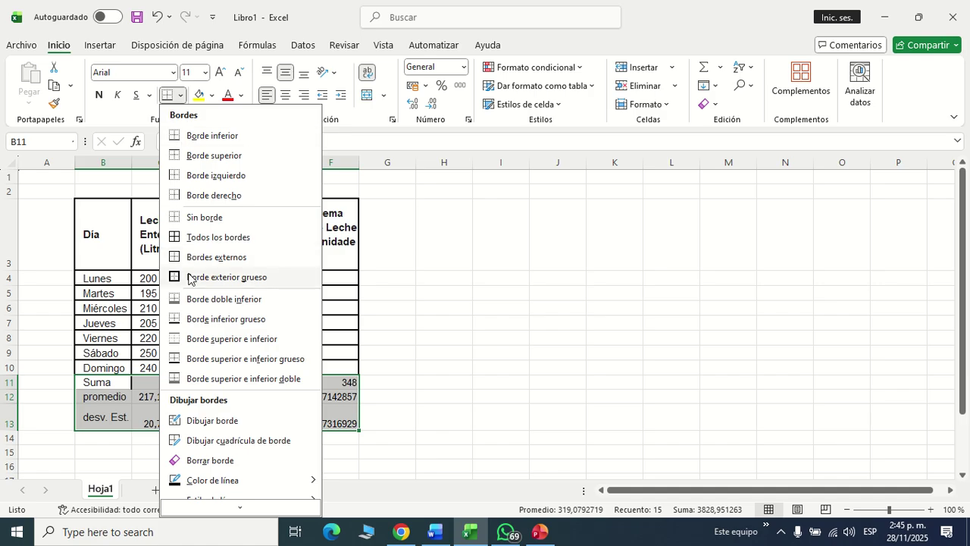
click(183, 238)
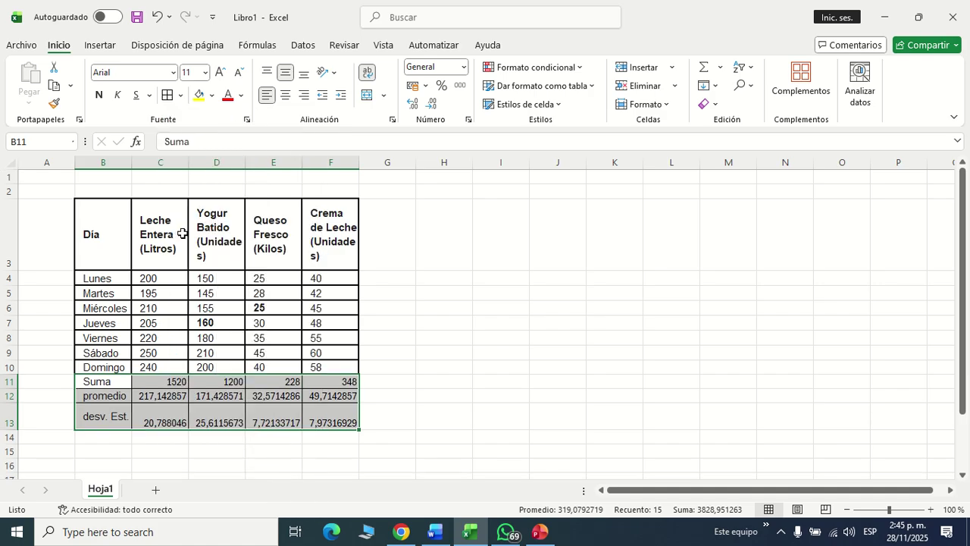
click(180, 95)
click(190, 278)
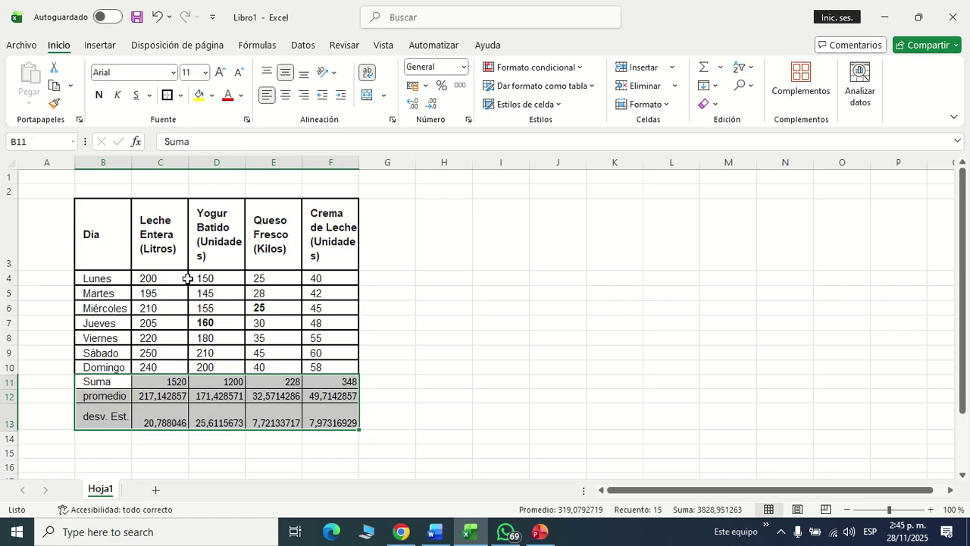
click(235, 456)
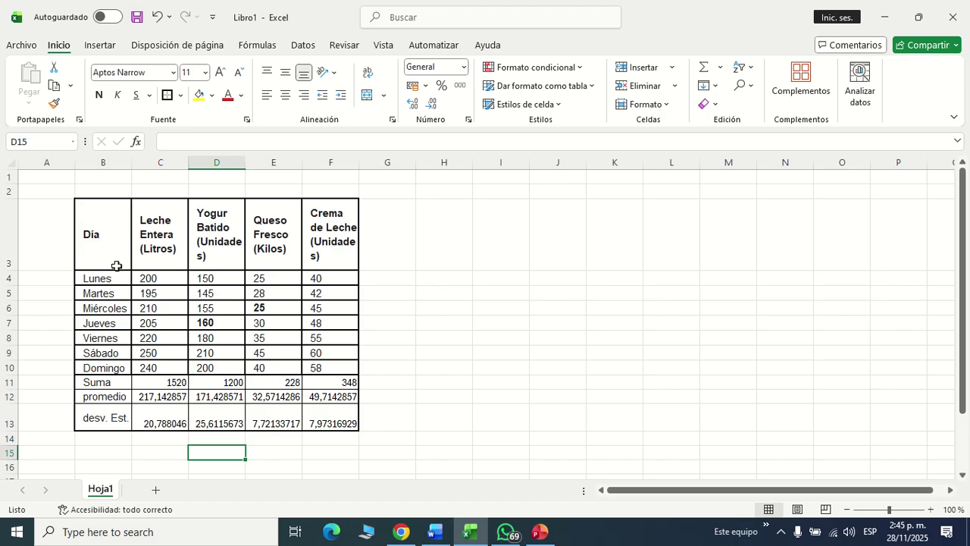
- Insert a line chart of the daily product data in B3:F10
drag(99, 224, 324, 367)
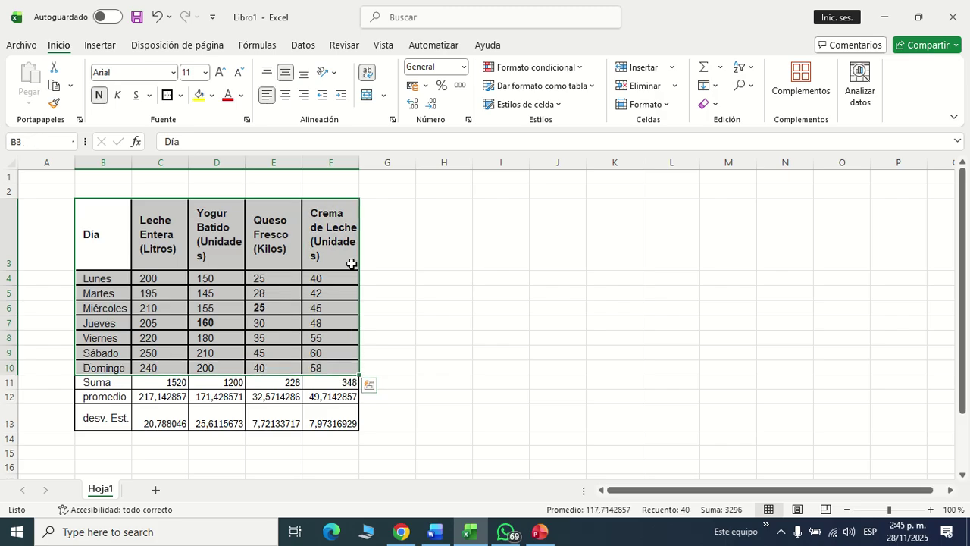
click(369, 386)
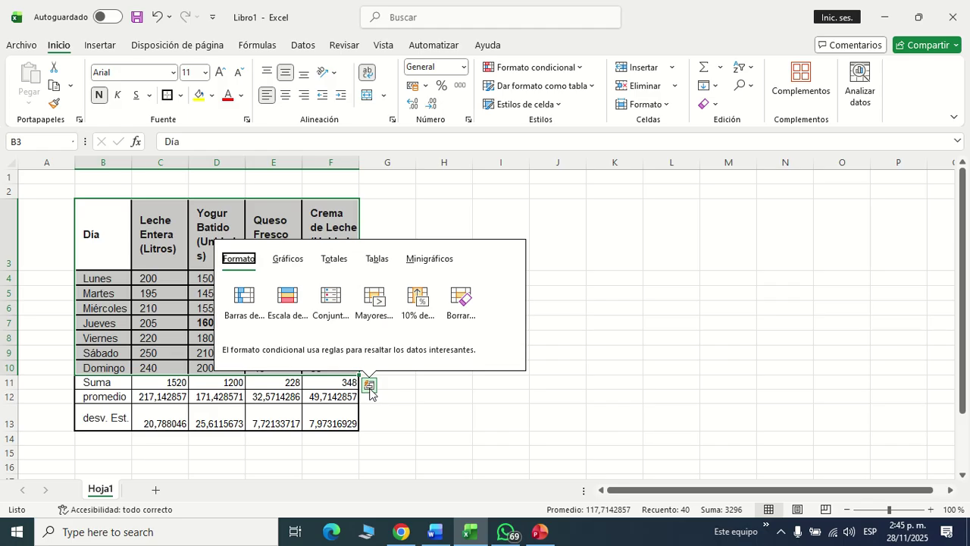
click(295, 263)
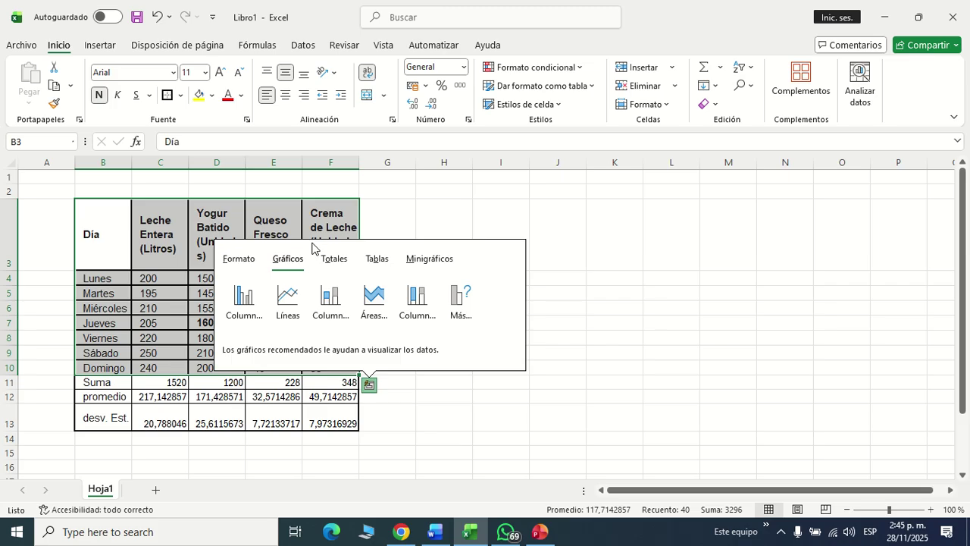
click(292, 297)
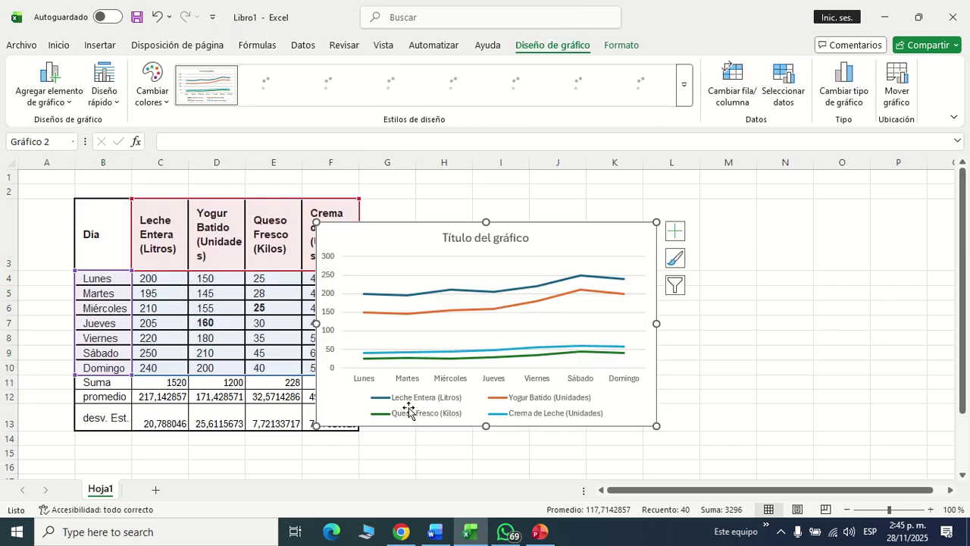
- Move the line chart beside the table and enlarge it to span about columns G to N and rows 3 to 13
drag(574, 239, 668, 212)
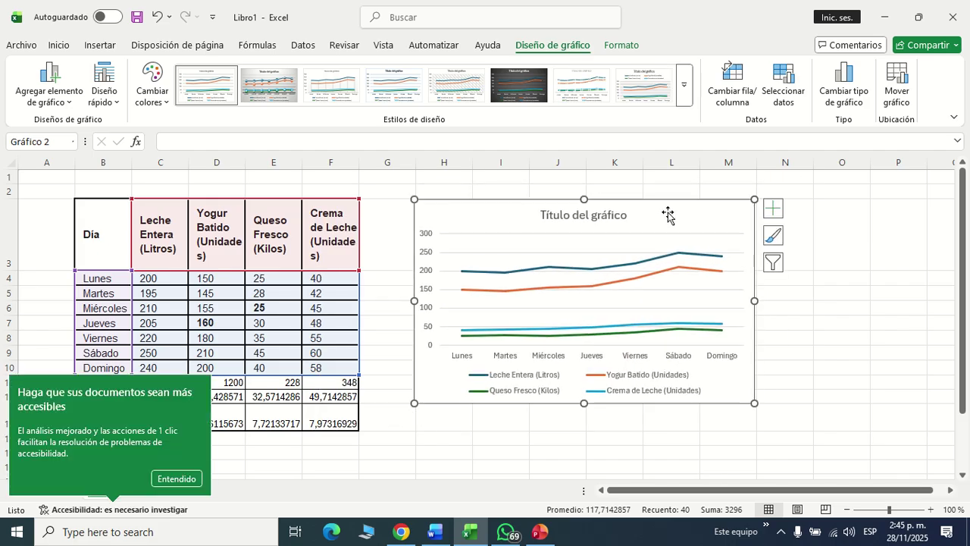
click(413, 426)
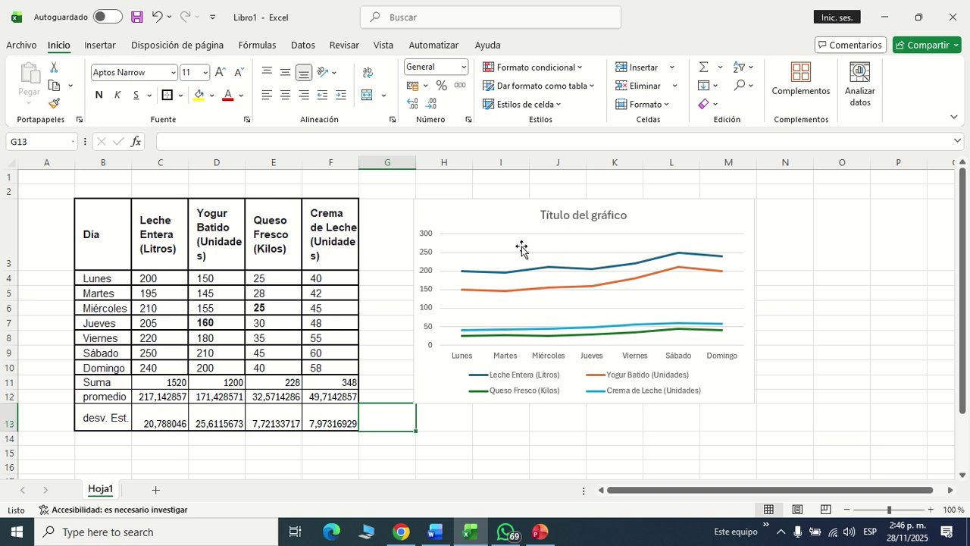
drag(494, 214, 481, 215)
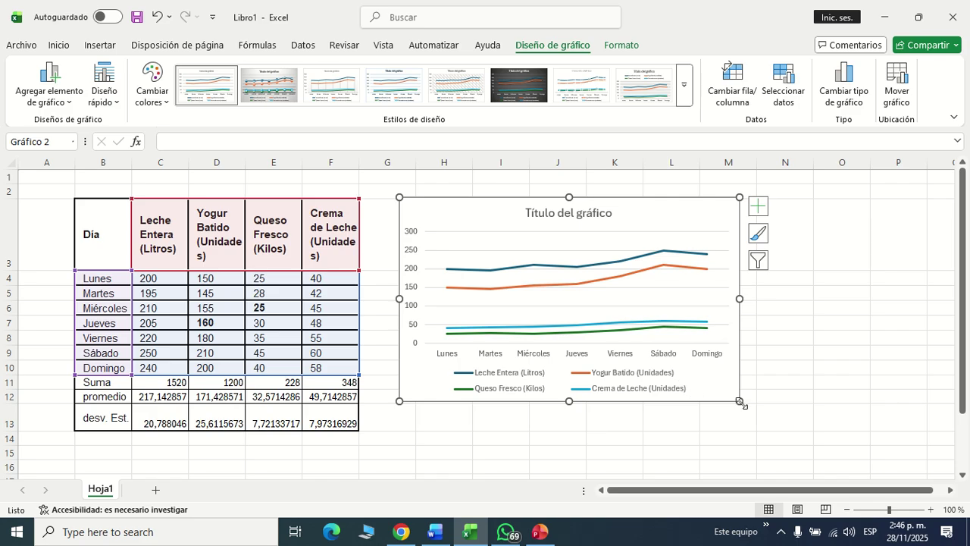
drag(738, 400, 791, 428)
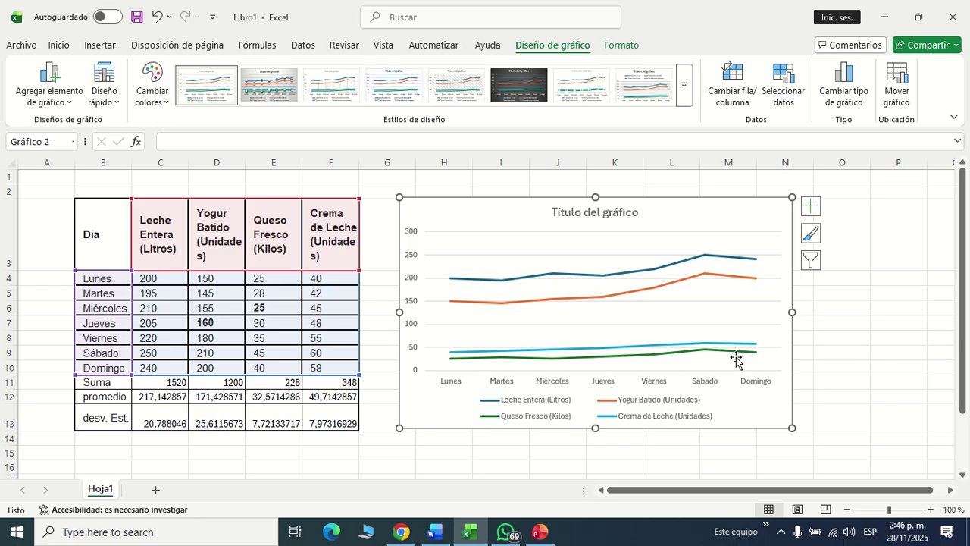
- Examine the Queso Fresco, Crema de Leche and Yogur Batido lines in the chart and their source data
mouse_move(614, 362)
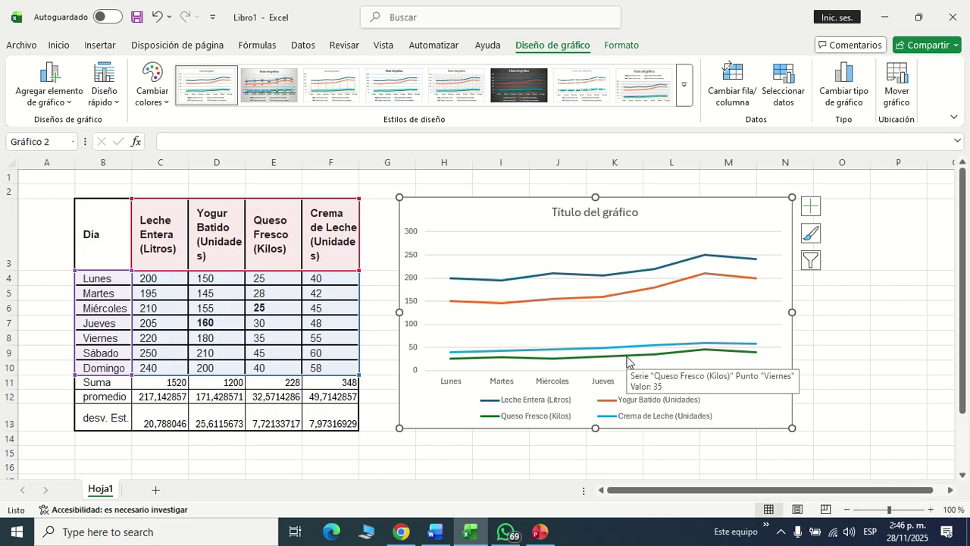
click(626, 359)
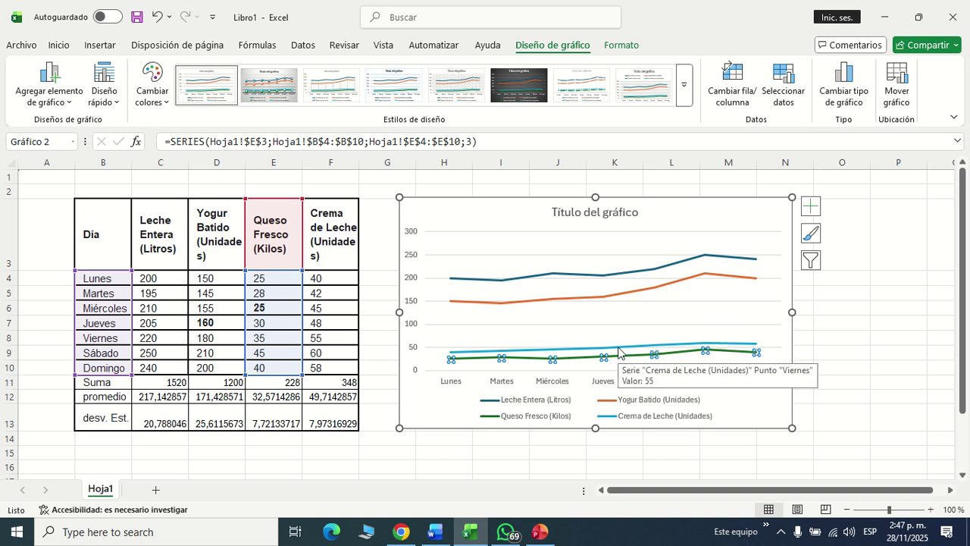
click(618, 350)
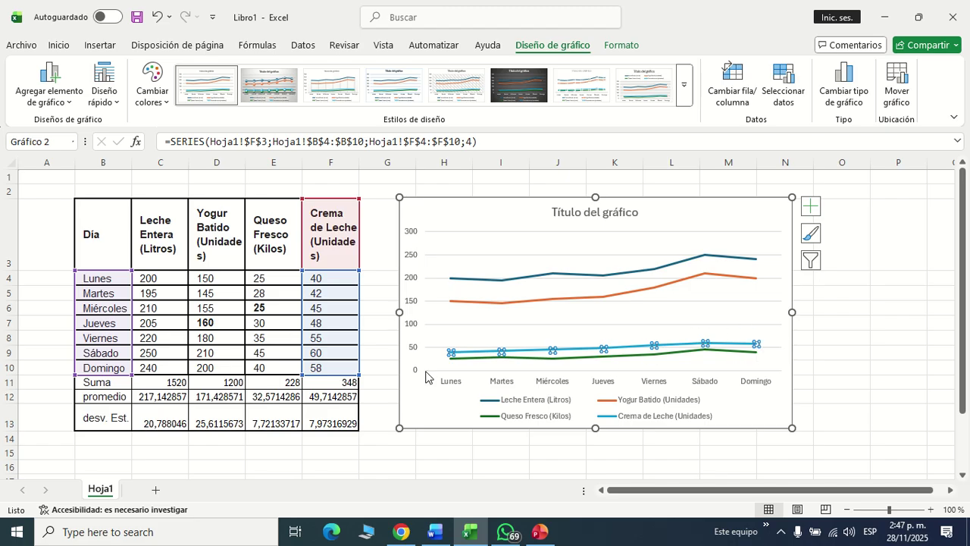
click(458, 303)
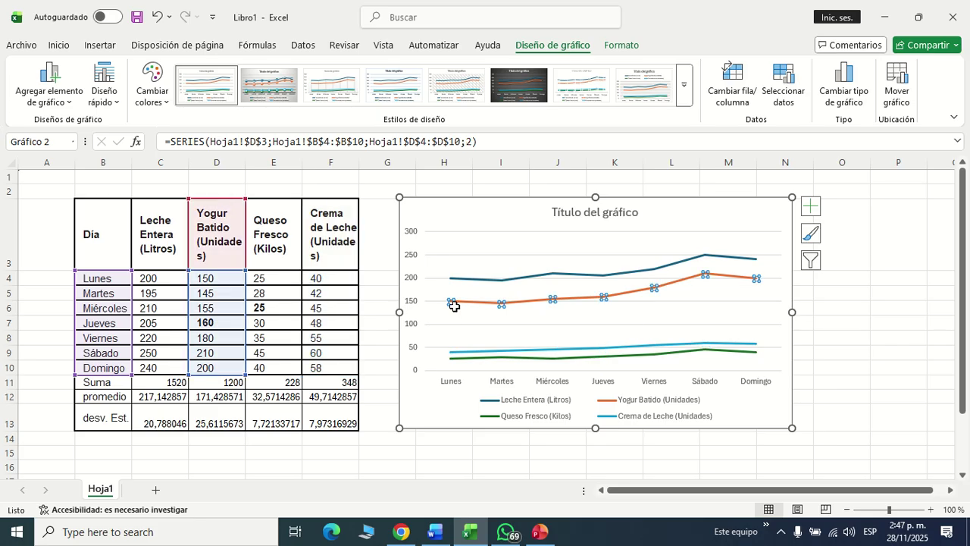
mouse_move(453, 305)
mouse_move(538, 307)
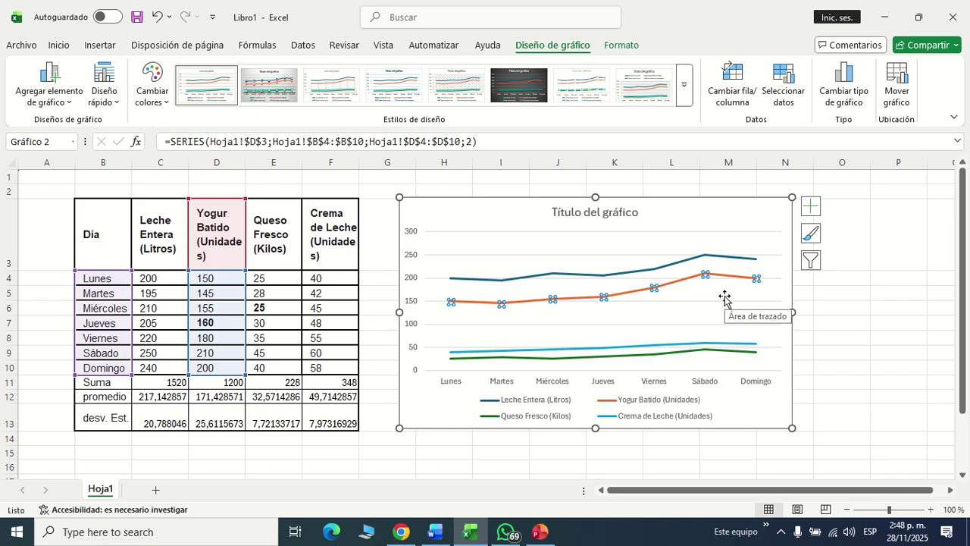
- Review the Yogur Batido standard deviation in D13 and the promedio and desv. Est. rows alongside the chart
click(218, 419)
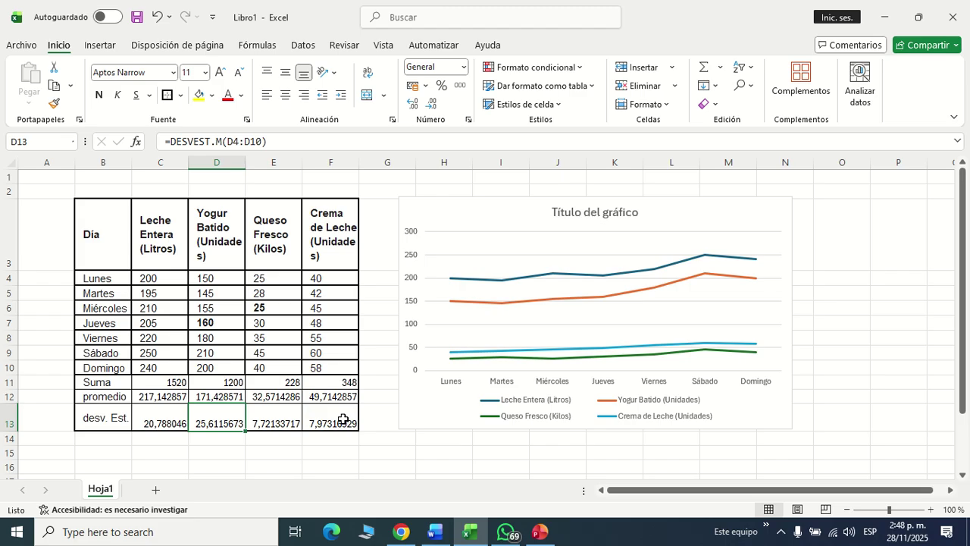
click(100, 397)
click(103, 419)
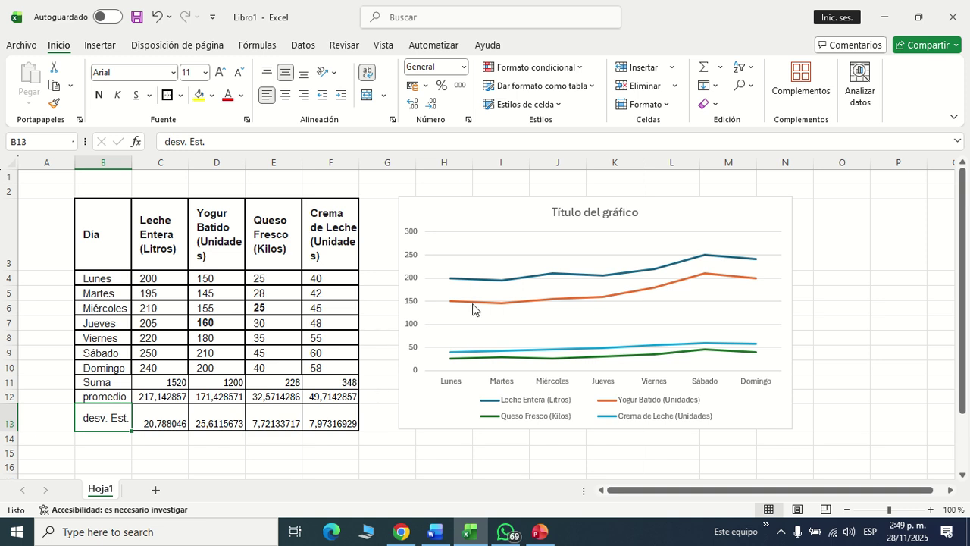
mouse_move(473, 307)
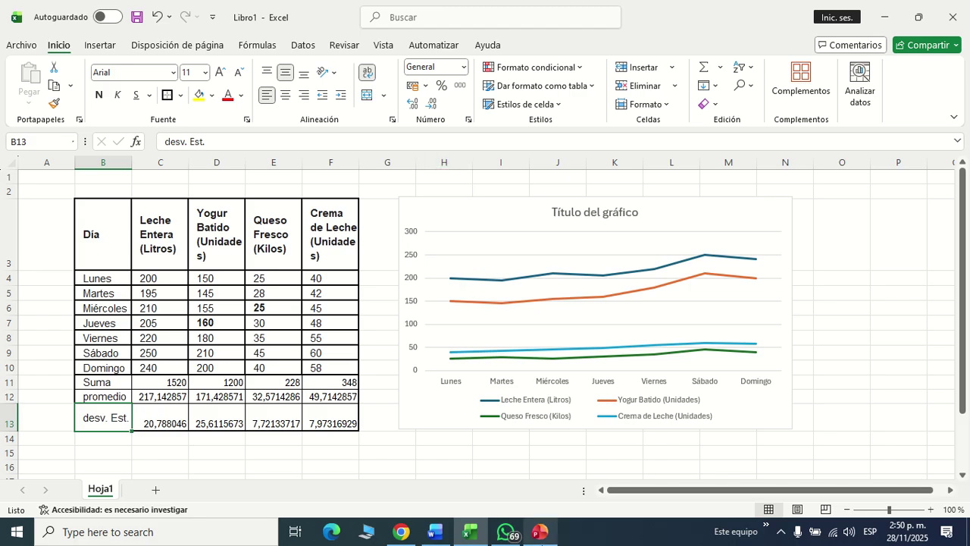
- Switch to the Presentación1 presentation in PowerPoint
mouse_move(542, 533)
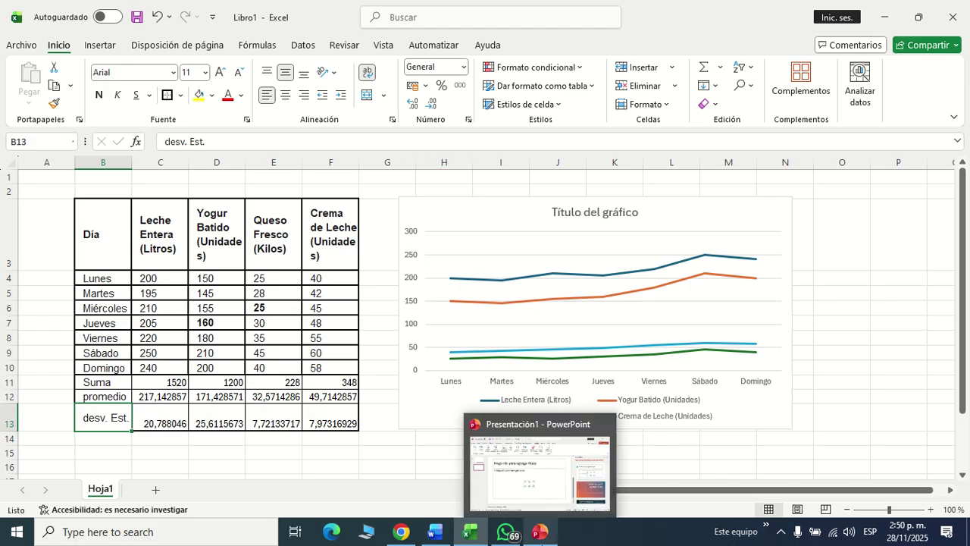
click(543, 534)
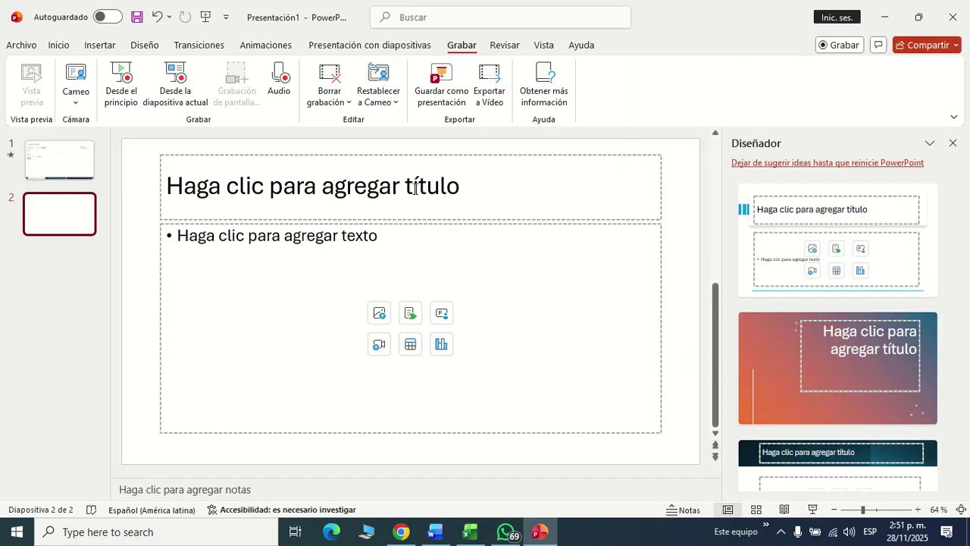